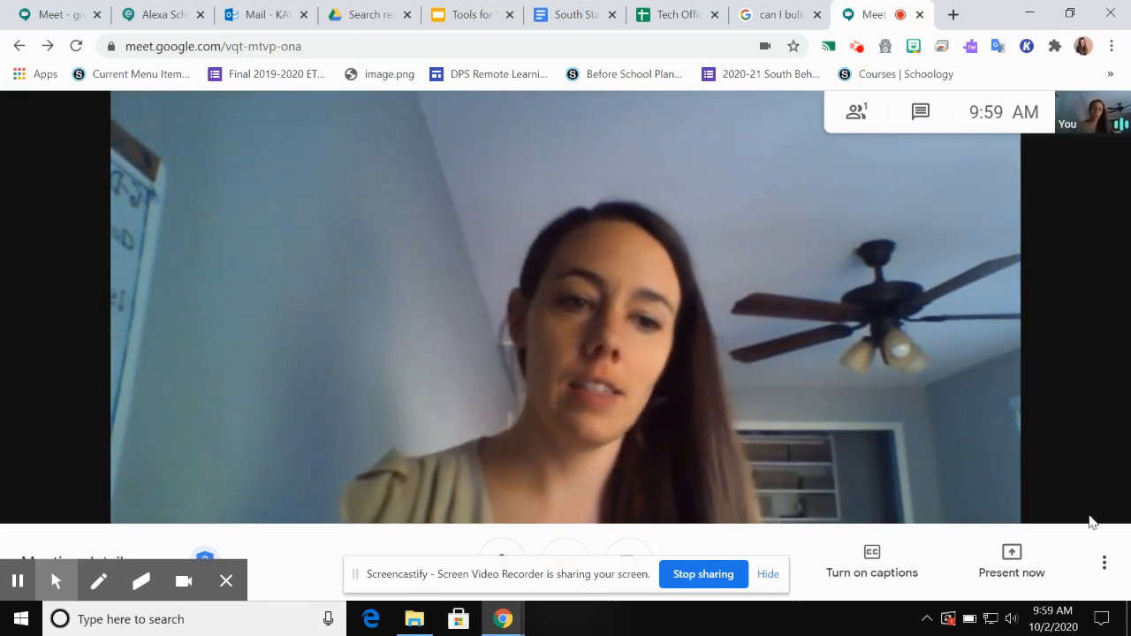
- Start a new whiteboard Jam from the current Google Meet call
{"action": "left_click", "coordinate": [1108, 562]}
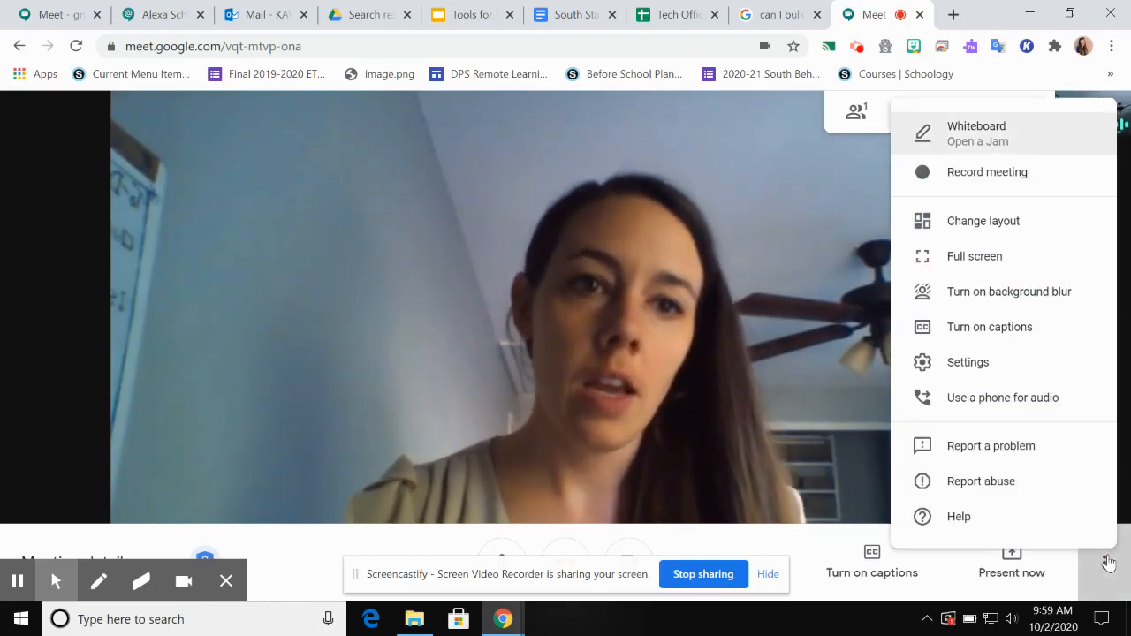
{"action": "left_click", "coordinate": [1029, 149]}
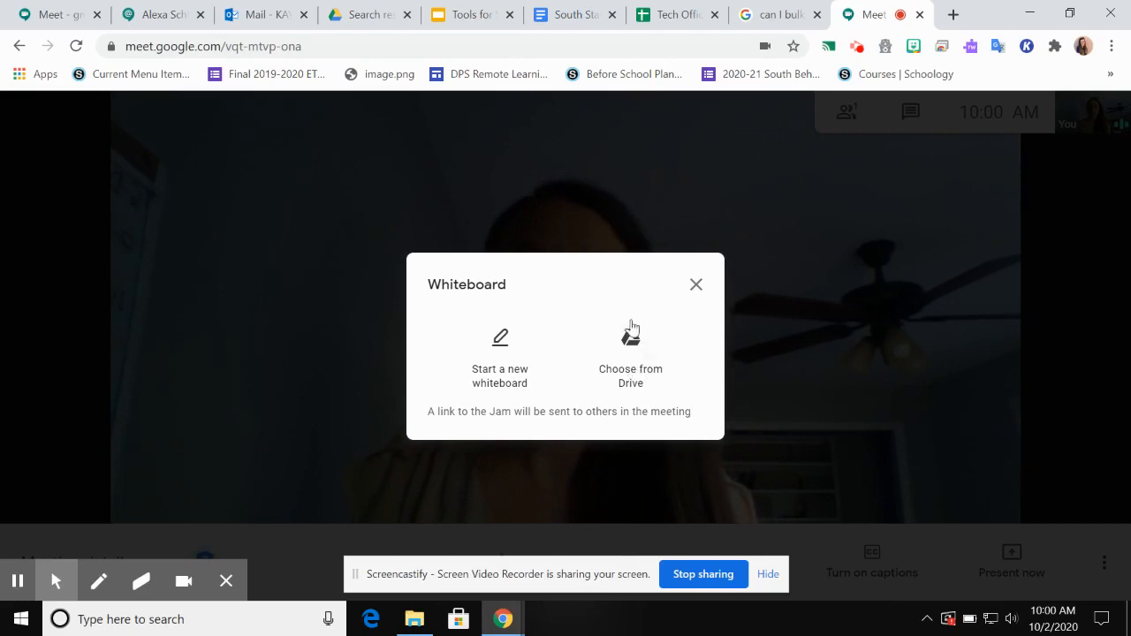
{"action": "left_click", "coordinate": [499, 344]}
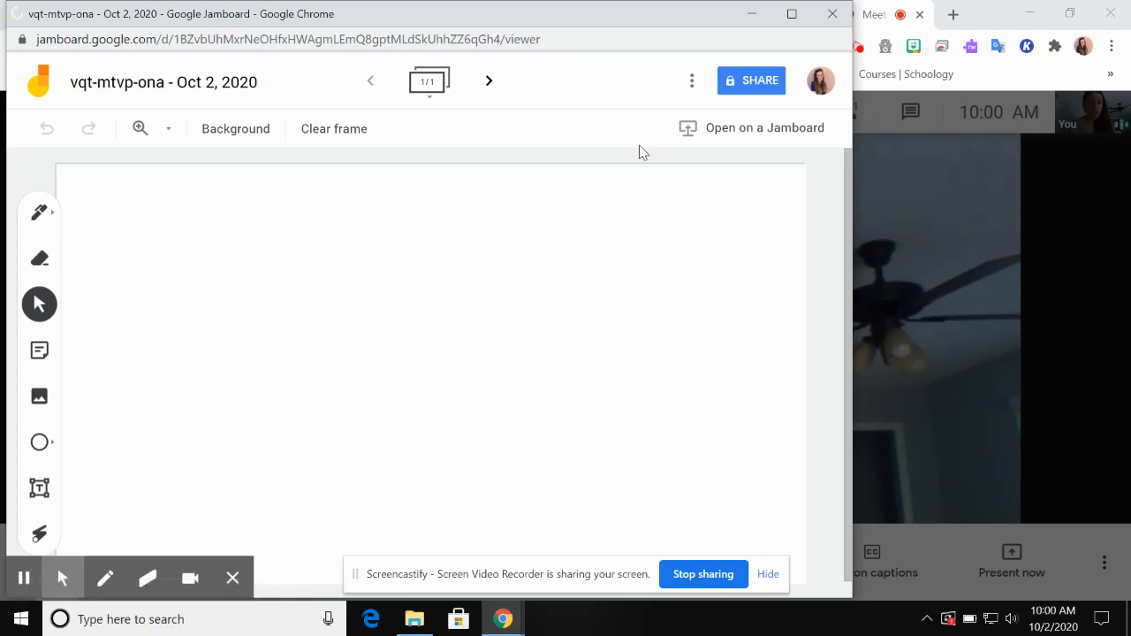
- Share the Jam with a colleague as Editor, keeping the notification on, and send the invitation
{"action": "left_click", "coordinate": [749, 88]}
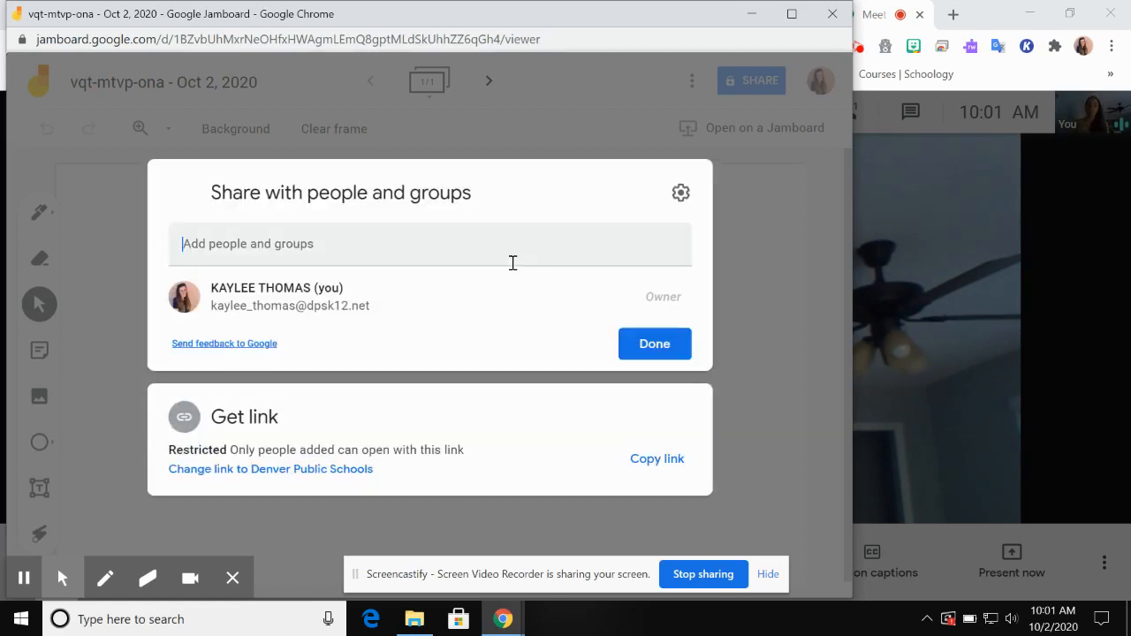
{"action": "type", "text": "ale"}
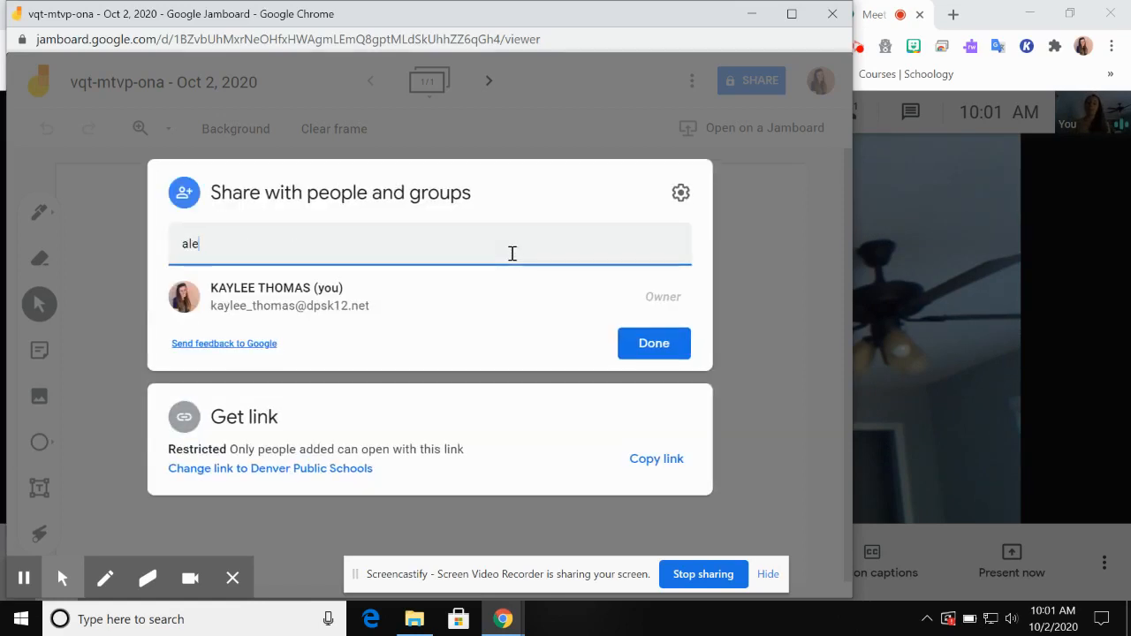
{"action": "type", "text": "xa"}
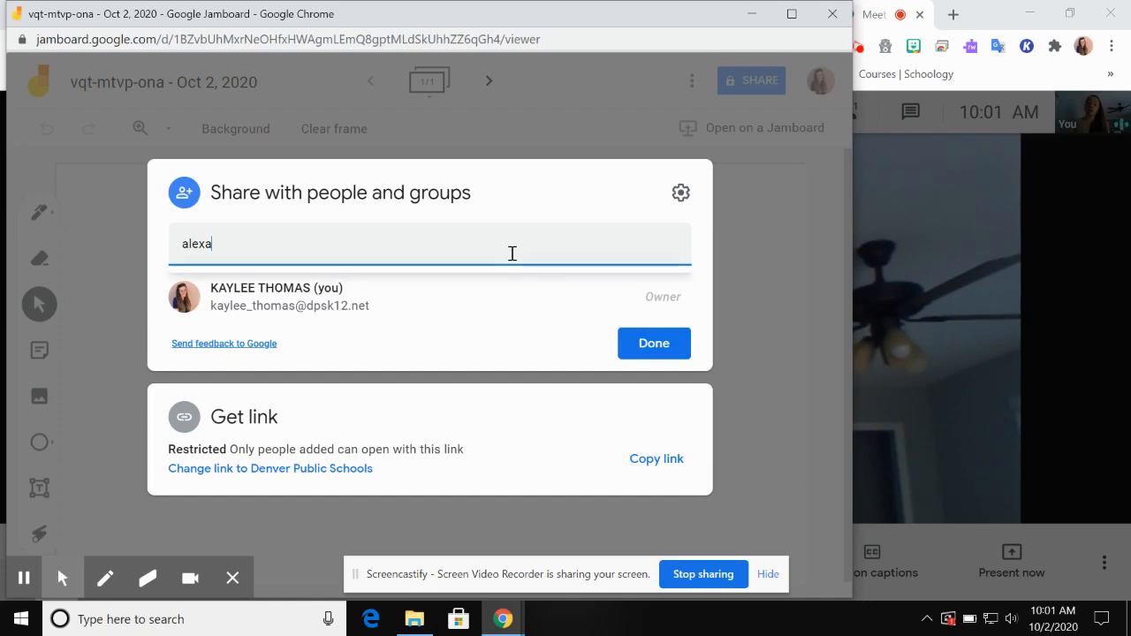
{"action": "key", "text": "Return"}
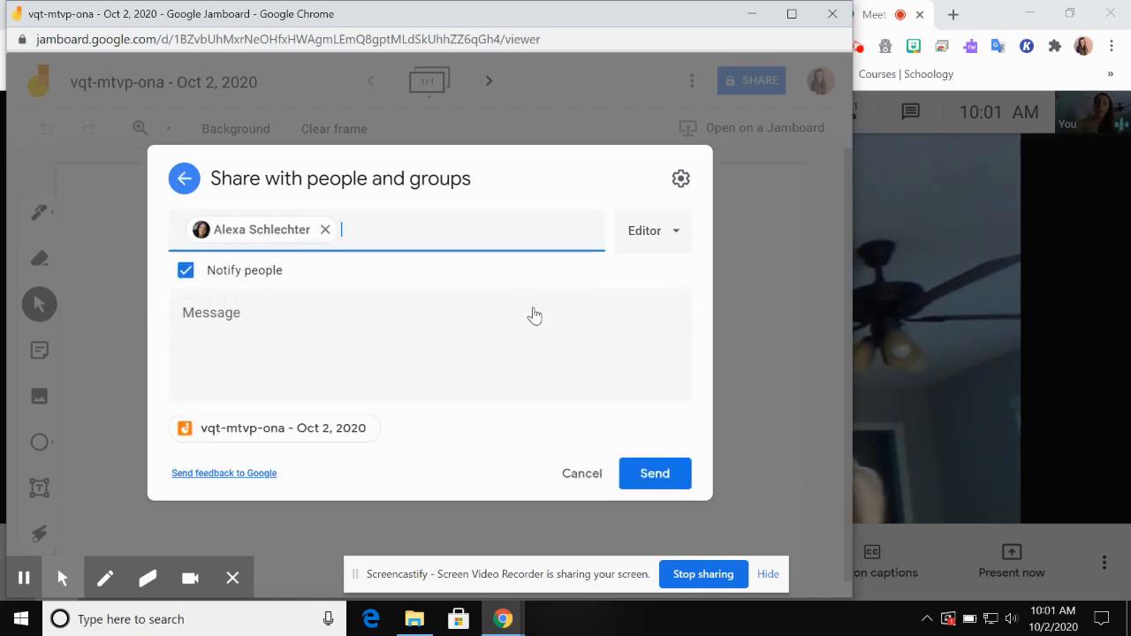
{"action": "left_click", "coordinate": [671, 487]}
{"action": "left_click", "coordinate": [751, 268]}
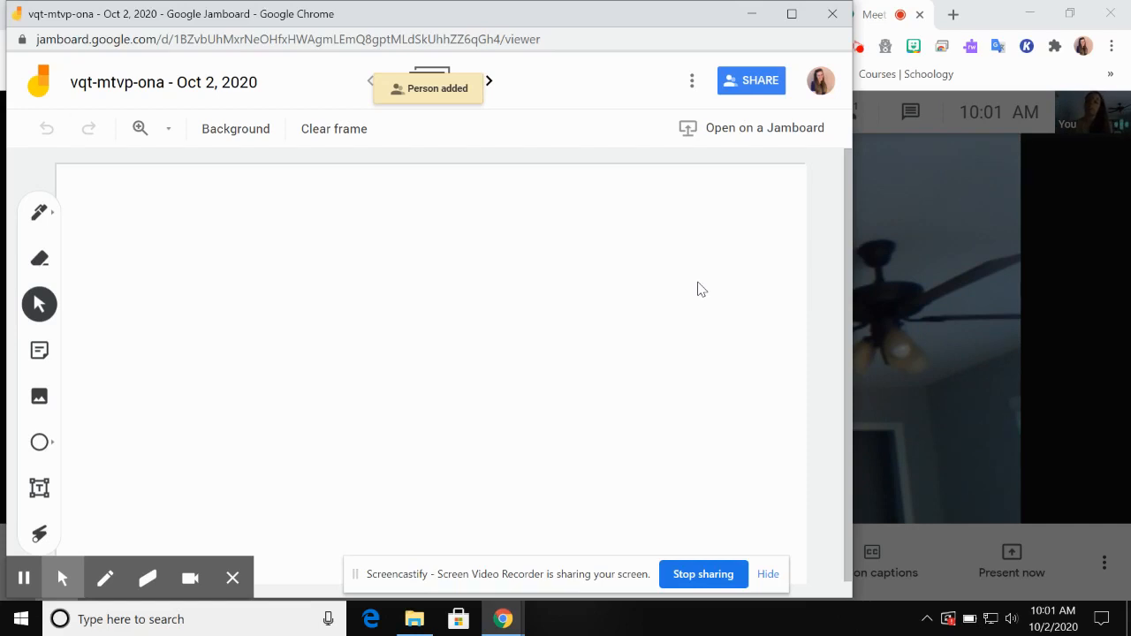
- Draw a freehand black zigzag line with the pen in the frame's upper-left area and show the pen type and colour options
{"action": "left_click", "coordinate": [40, 213]}
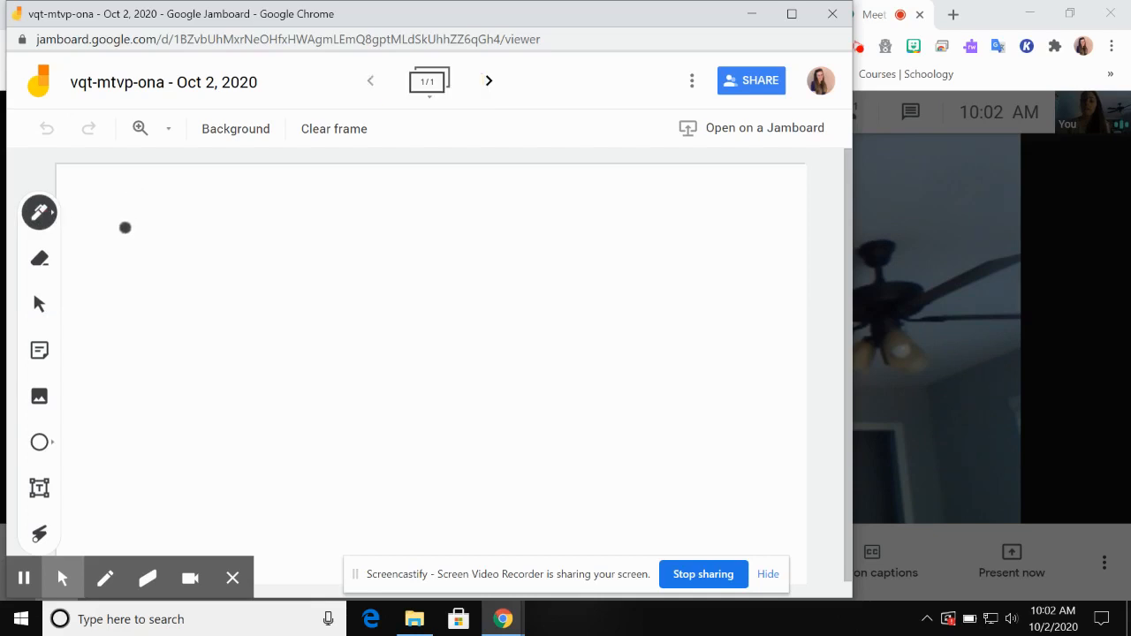
{"action": "mouse_move", "coordinate": [151, 210]}
{"action": "left_mouse_down"}
{"action": "mouse_move", "coordinate": [172, 277]}
{"action": "mouse_move", "coordinate": [262, 303]}
{"action": "left_mouse_up"}
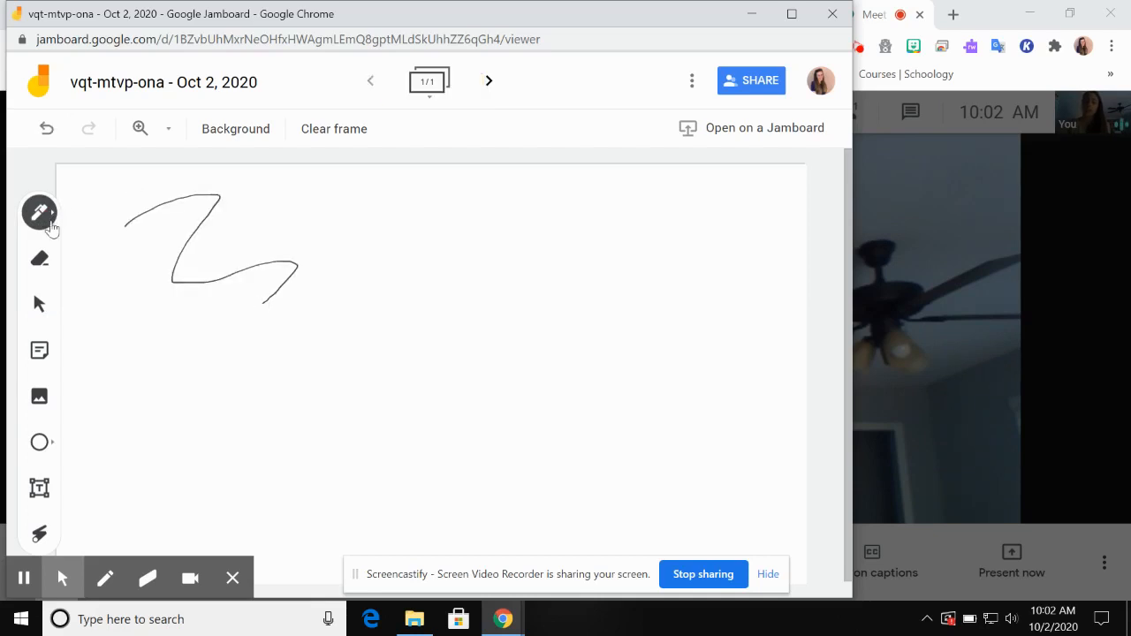
{"action": "left_click", "coordinate": [50, 225]}
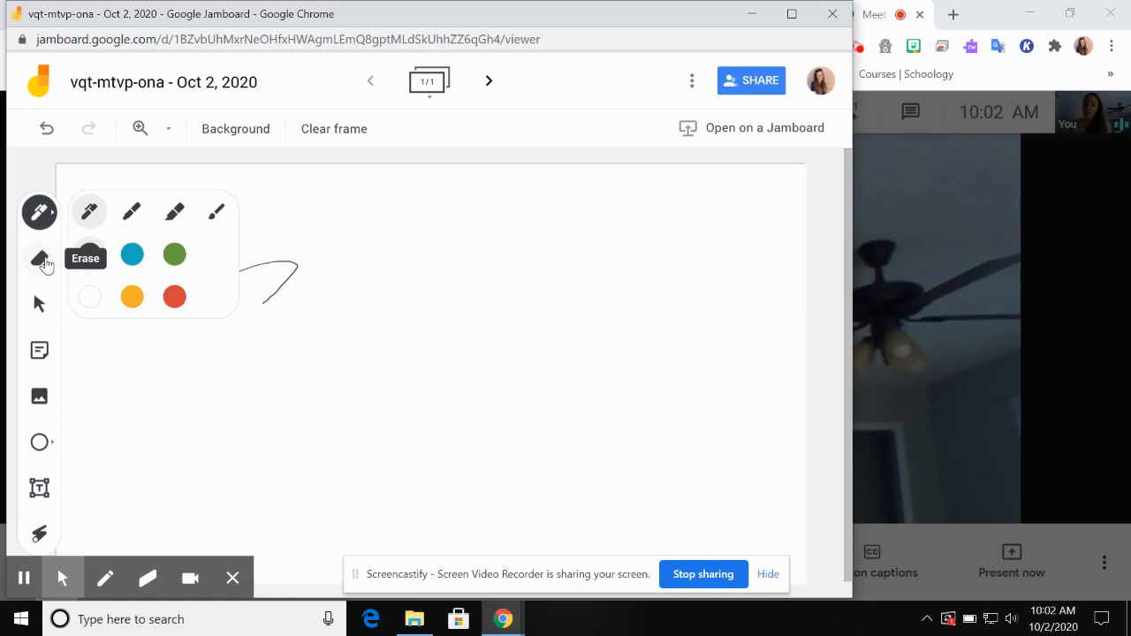
- Erase a short piece from the upper part of the zigzag line and return to the Select tool
{"action": "left_click", "coordinate": [42, 262]}
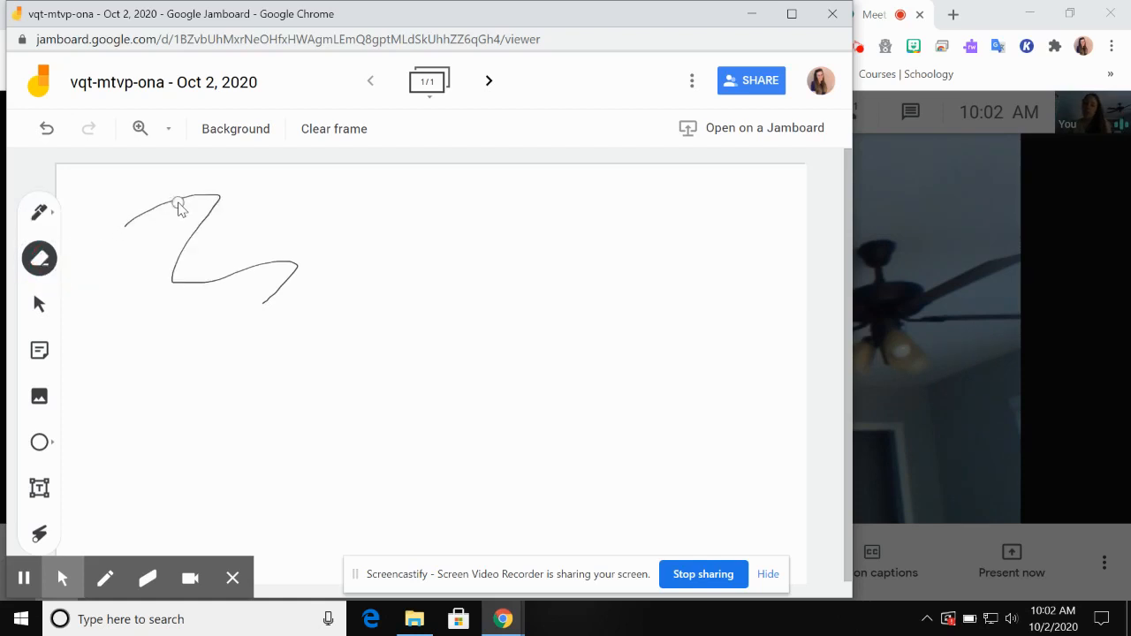
{"action": "left_click_drag", "start_coordinate": [179, 207], "coordinate": [242, 206]}
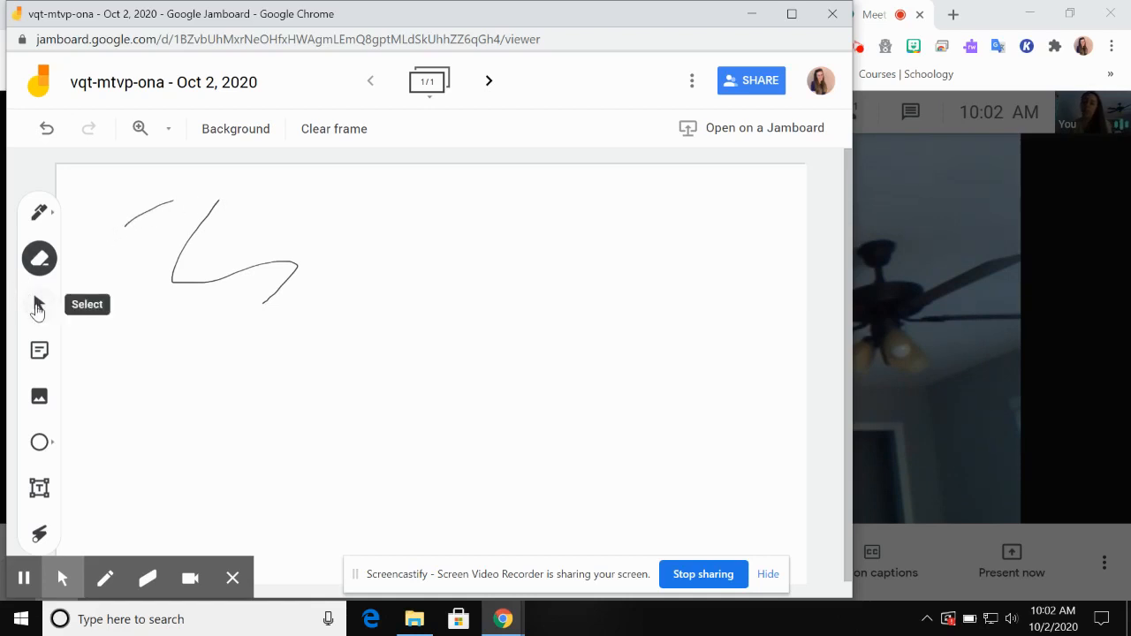
{"action": "left_click", "coordinate": [38, 307]}
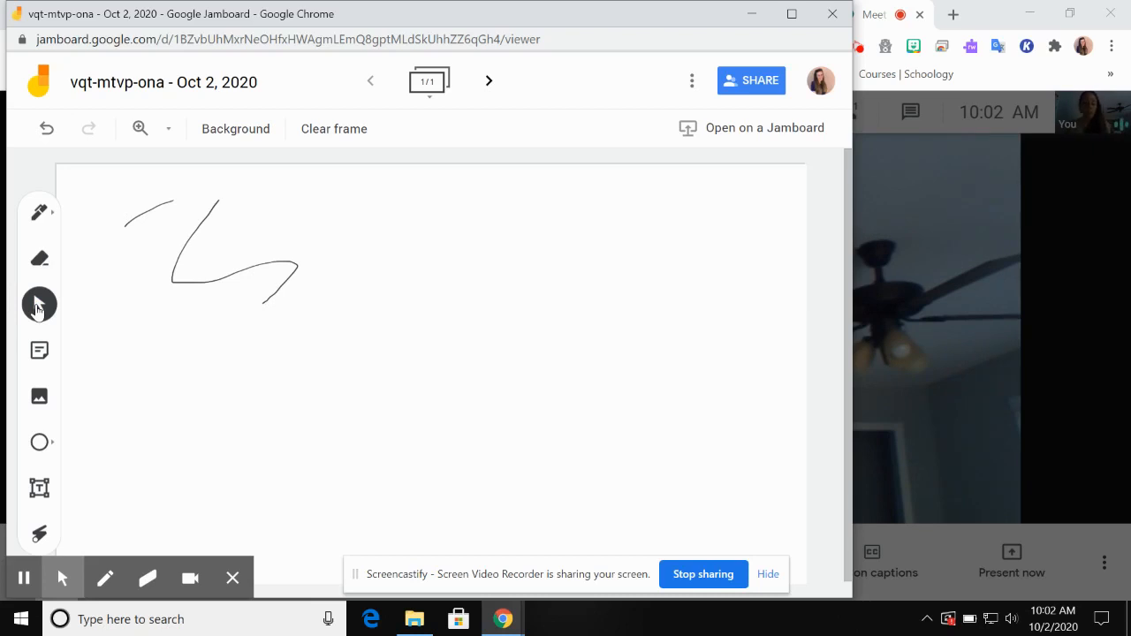
- Add a green sticky note reading "this is my response" followed by the author's first name, and move it near the middle of the frame
{"action": "left_click", "coordinate": [39, 351]}
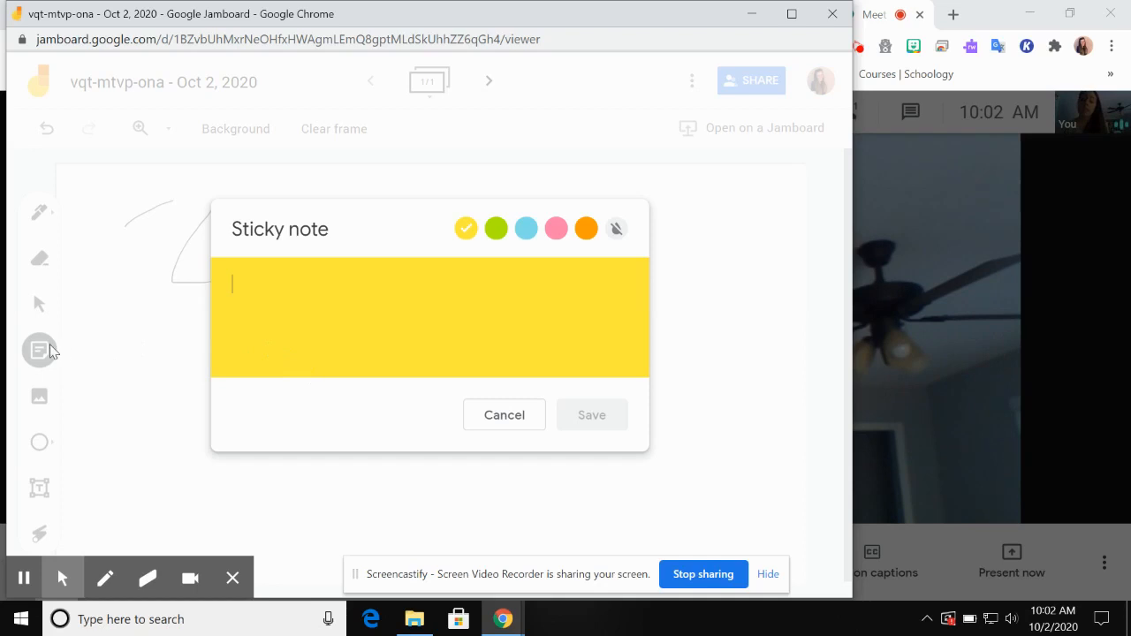
{"action": "left_click", "coordinate": [496, 232]}
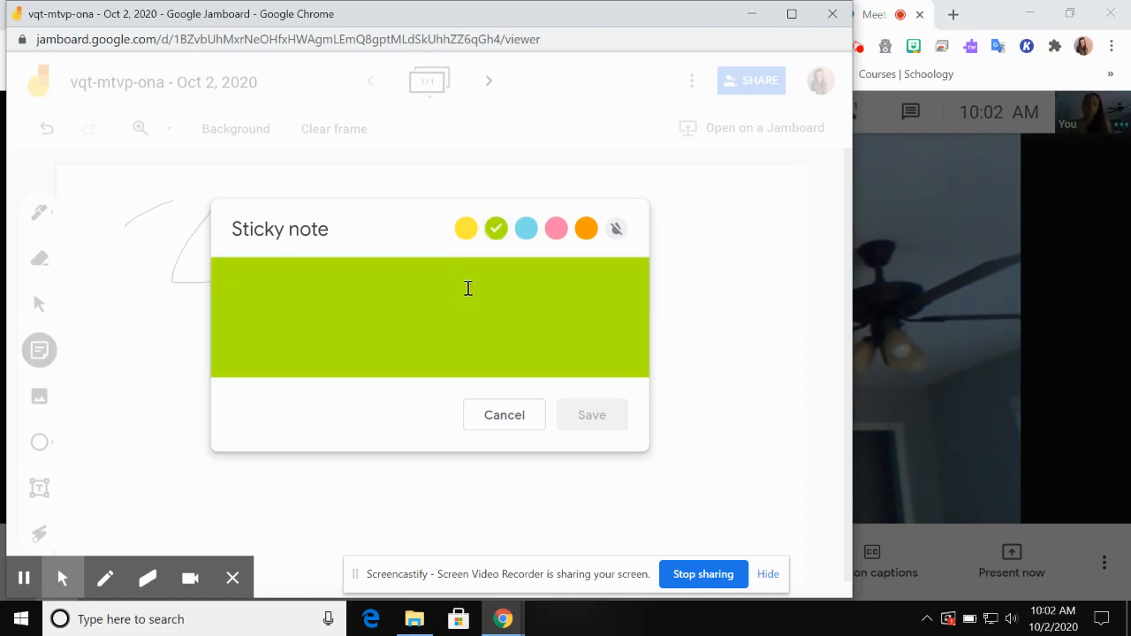
{"action": "type", "text": "this is my"}
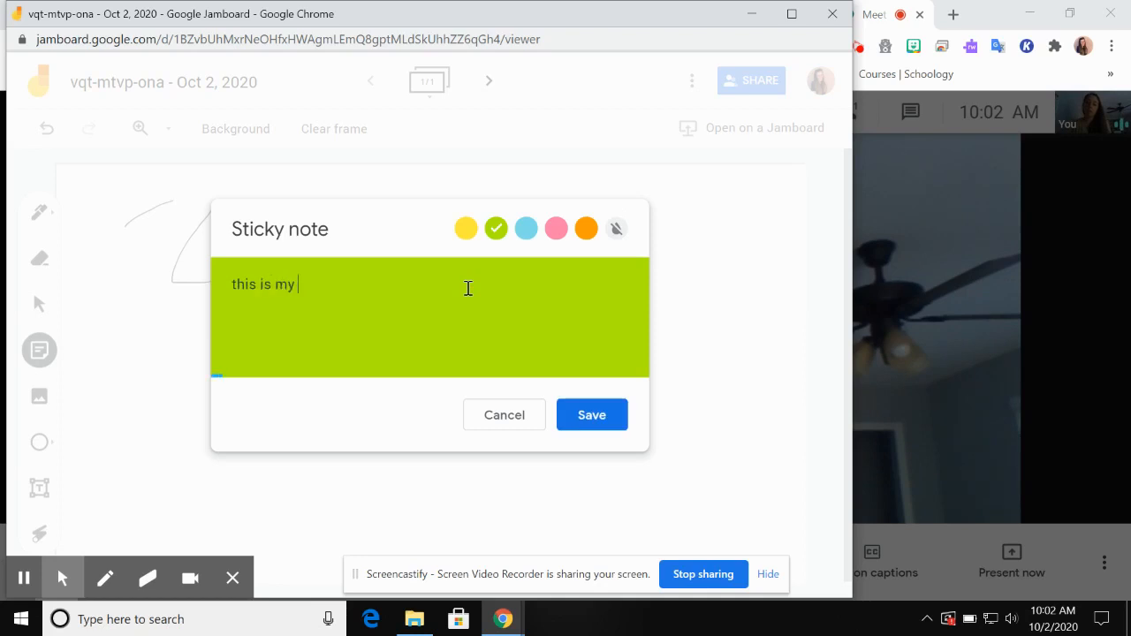
{"action": "type", "text": " response"}
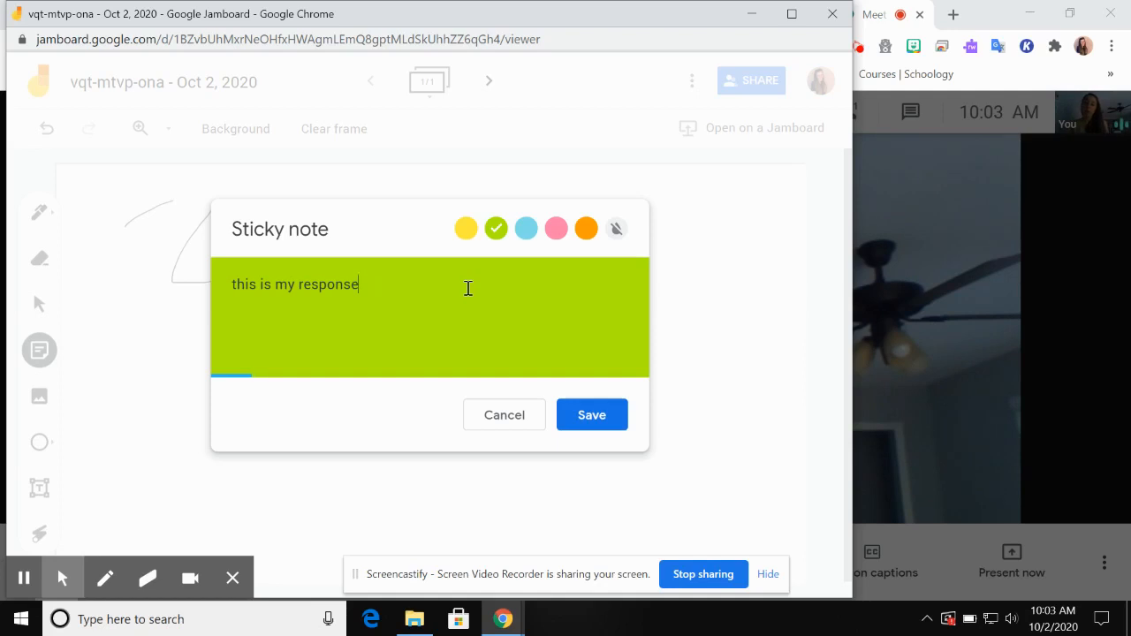
{"action": "type", "text": "Kaylee"}
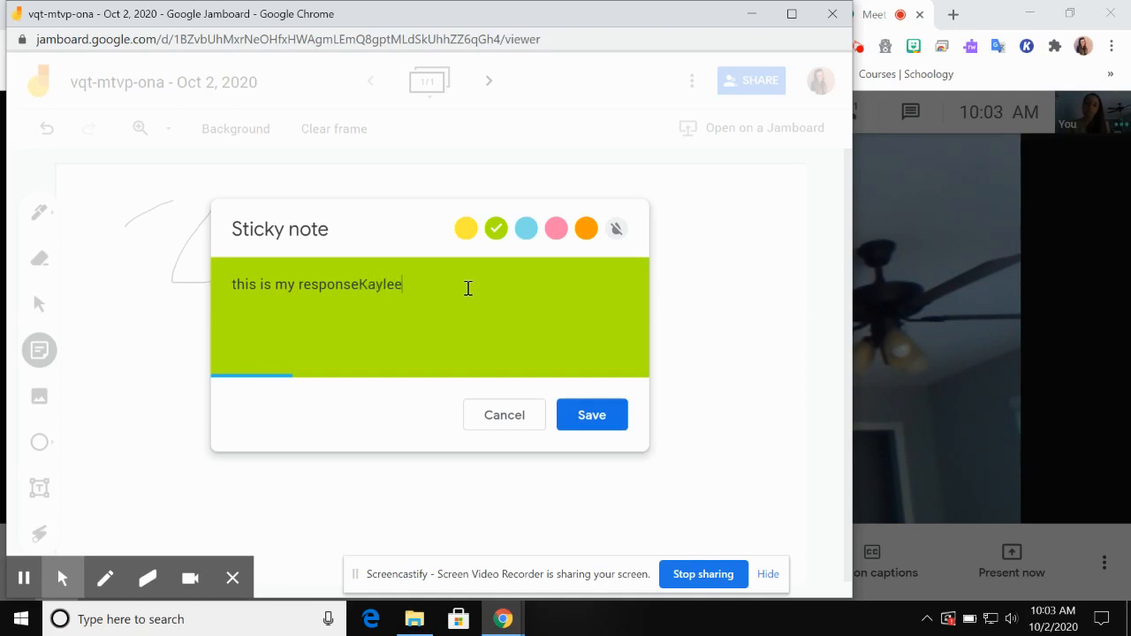
{"action": "left_click", "coordinate": [359, 286]}
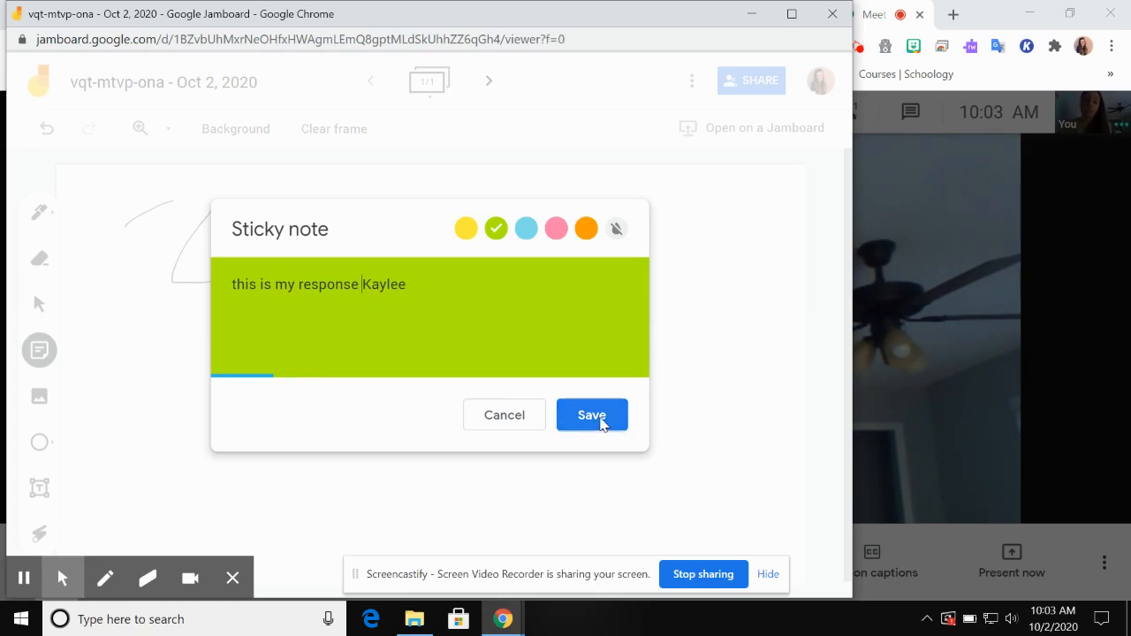
{"action": "left_click", "coordinate": [604, 423]}
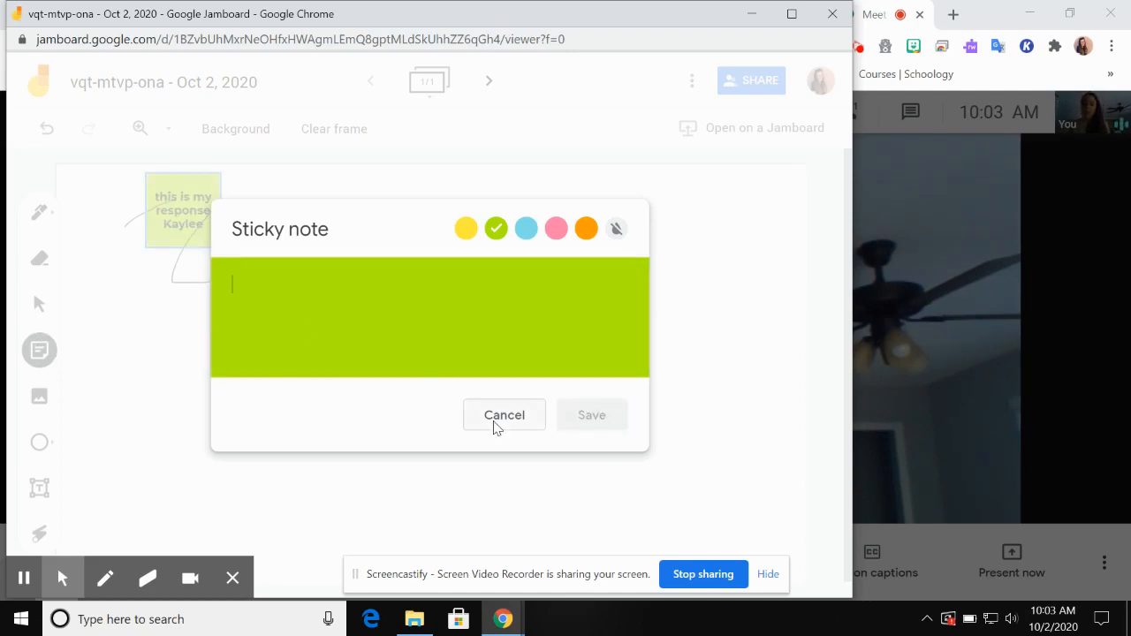
{"action": "left_click", "coordinate": [119, 319]}
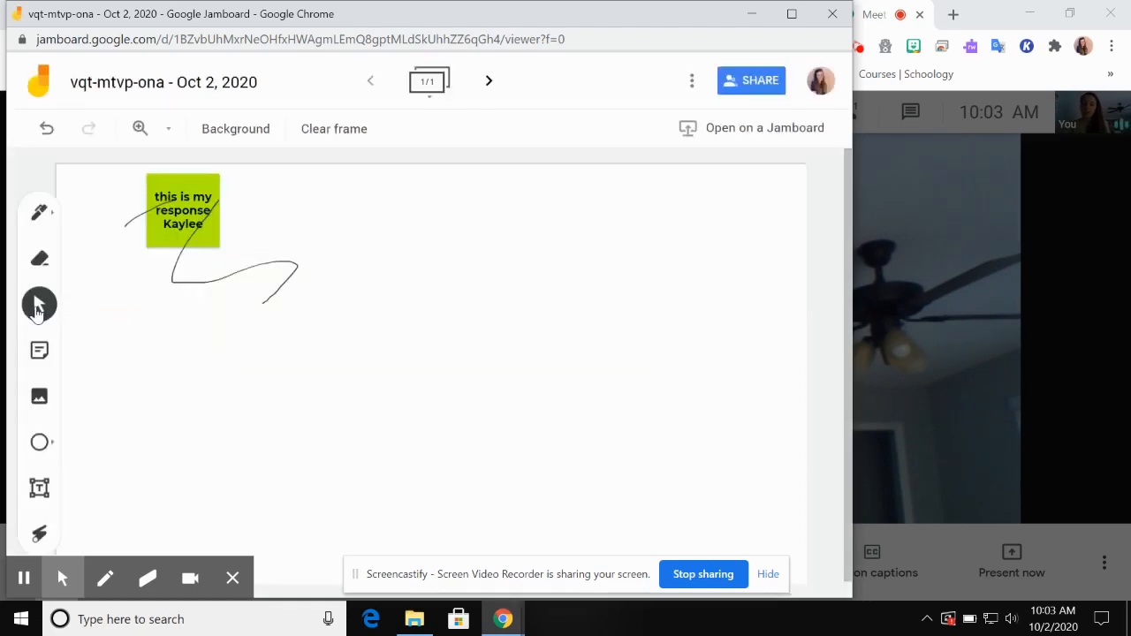
{"action": "left_click_drag", "start_coordinate": [173, 234], "coordinate": [417, 333]}
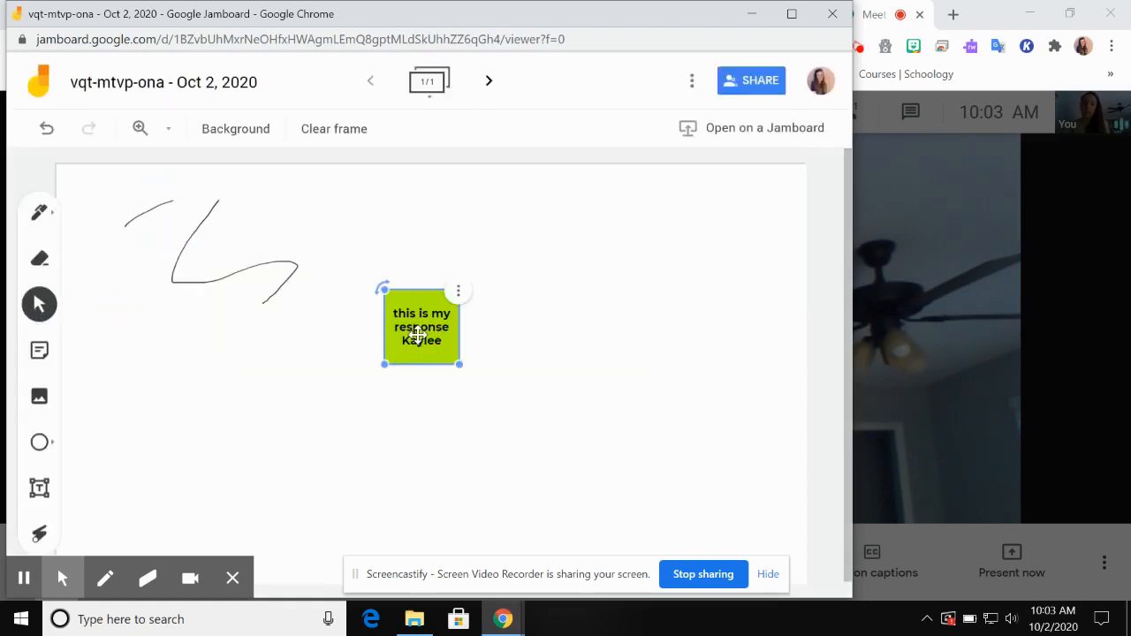
- Examine the Google Image Search and Google Drive sources for adding an image, and close the file picker without inserting anything
{"action": "left_click", "coordinate": [44, 395]}
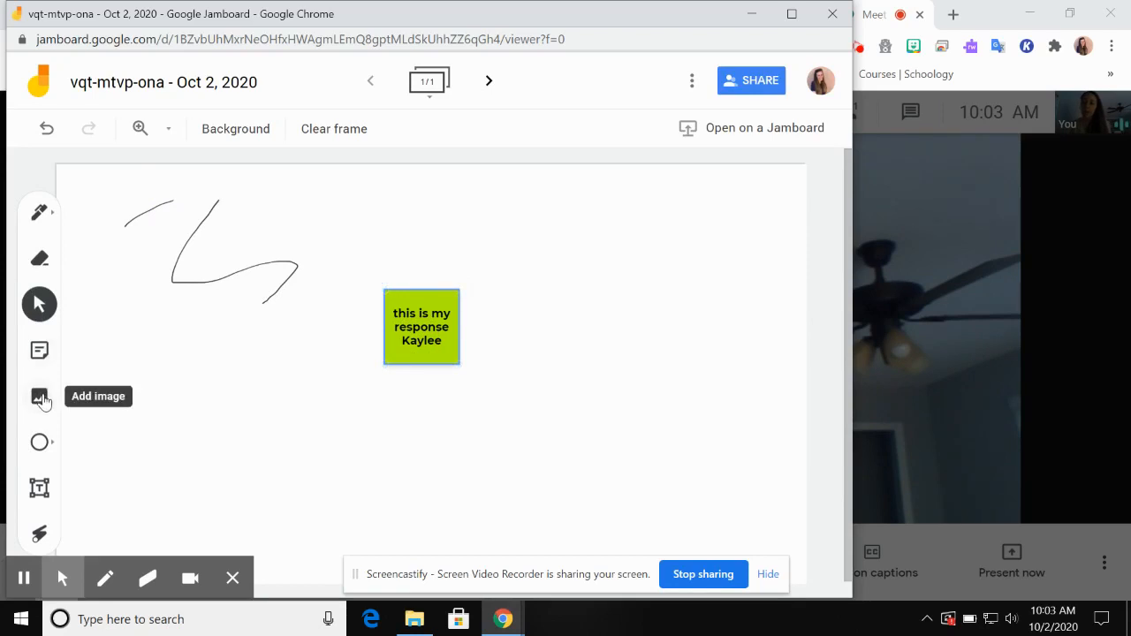
{"action": "left_click", "coordinate": [44, 399]}
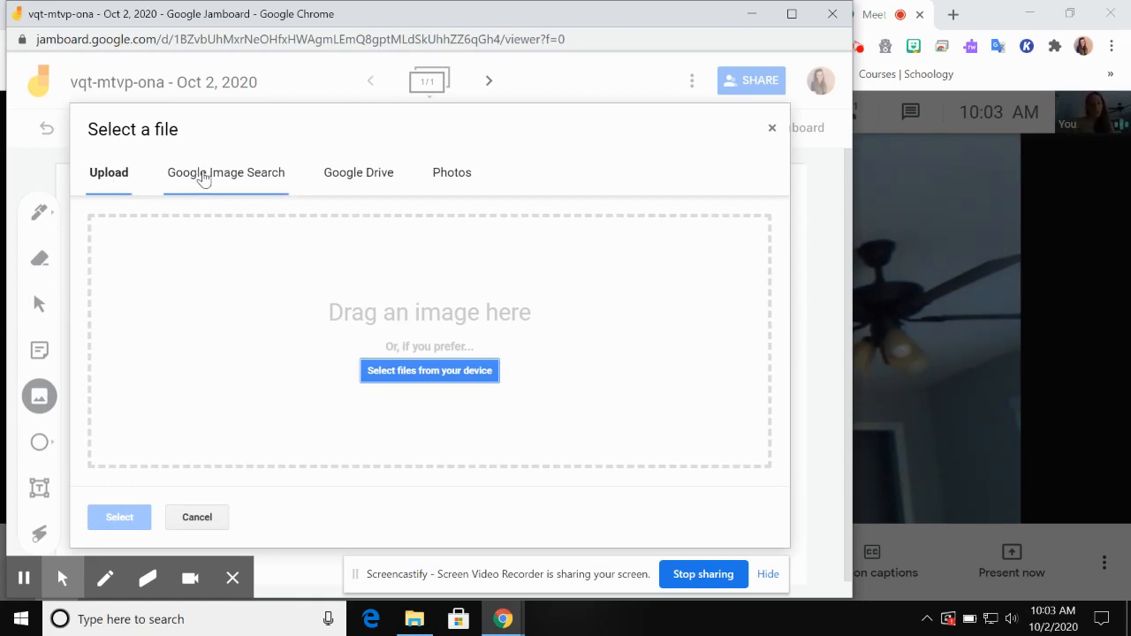
{"action": "left_click", "coordinate": [202, 175]}
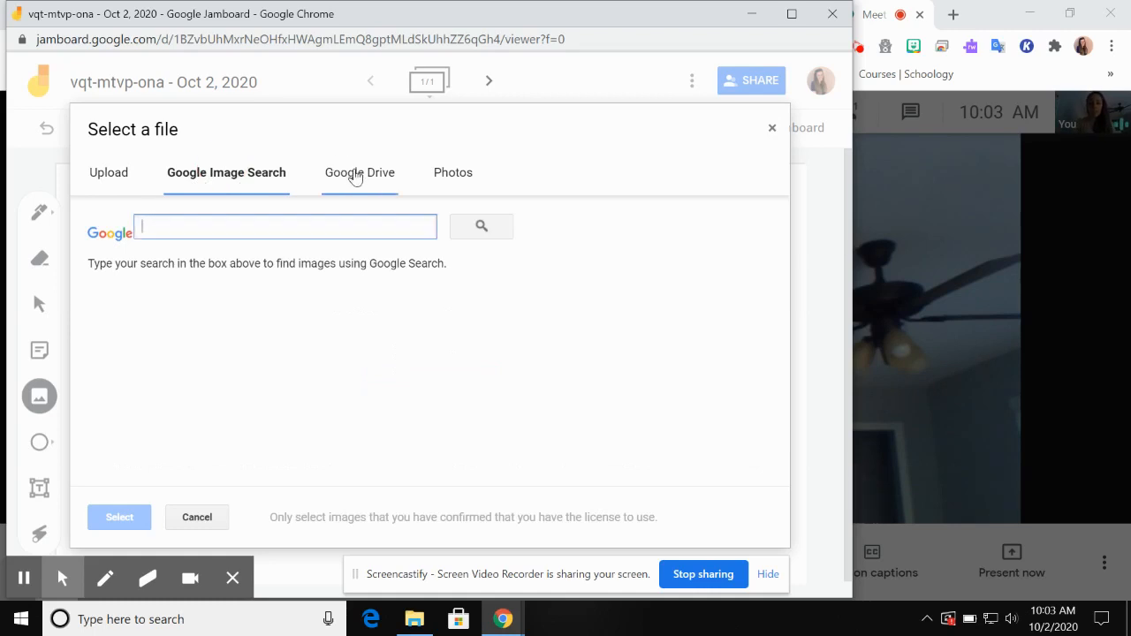
{"action": "left_click", "coordinate": [356, 176]}
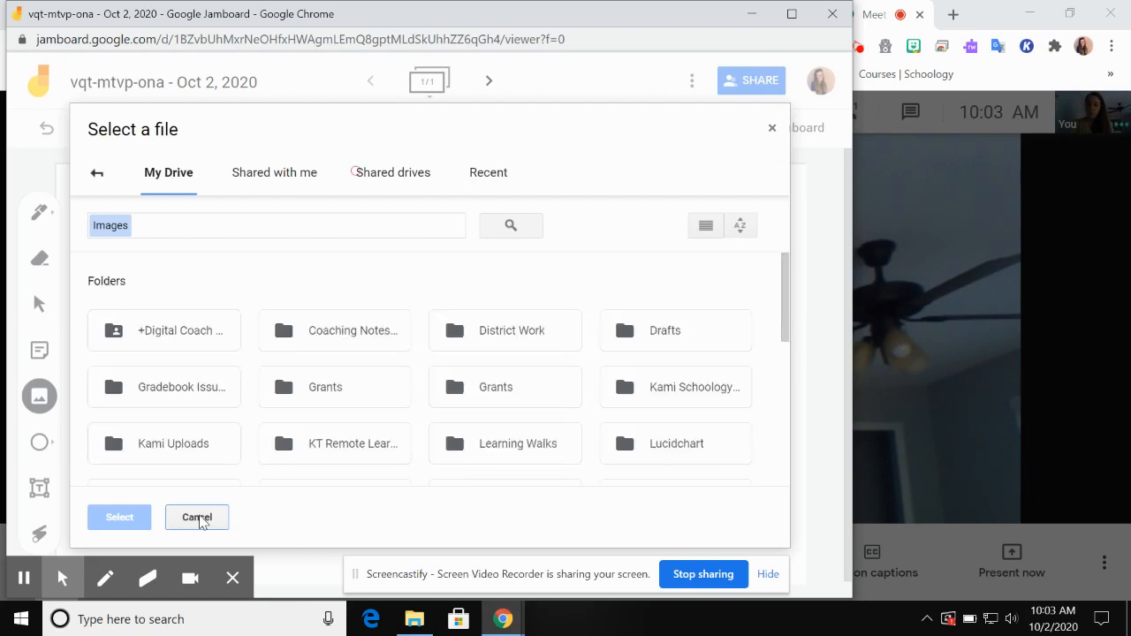
{"action": "left_click", "coordinate": [198, 518]}
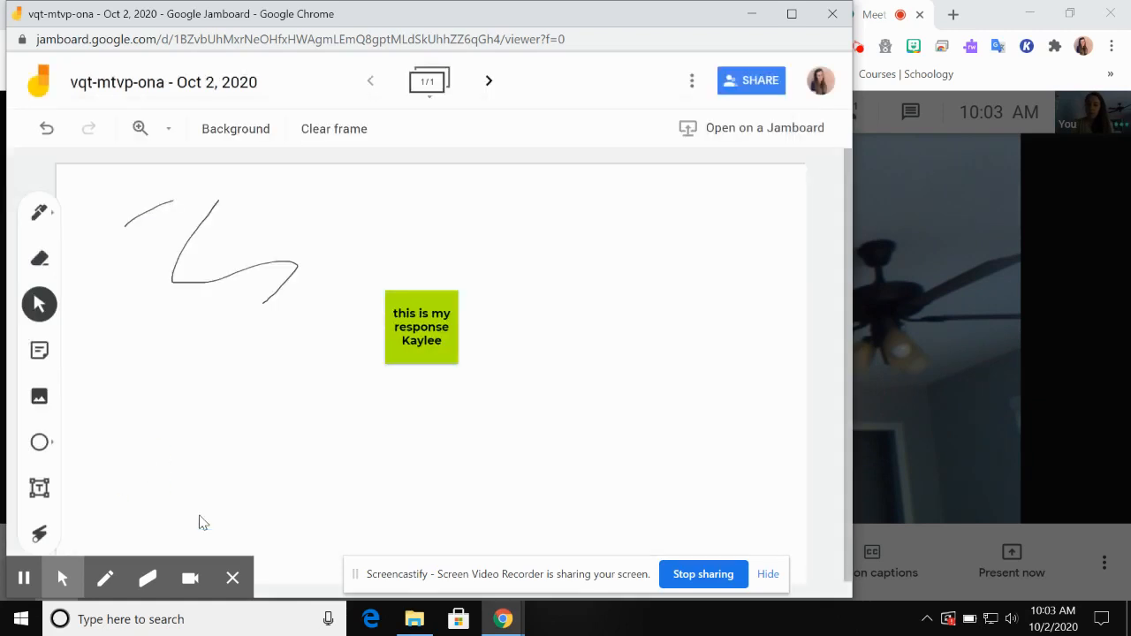
- Draw an arrow shape below the sticky note and rotate it to point diagonally up toward the note
{"action": "left_click", "coordinate": [40, 450]}
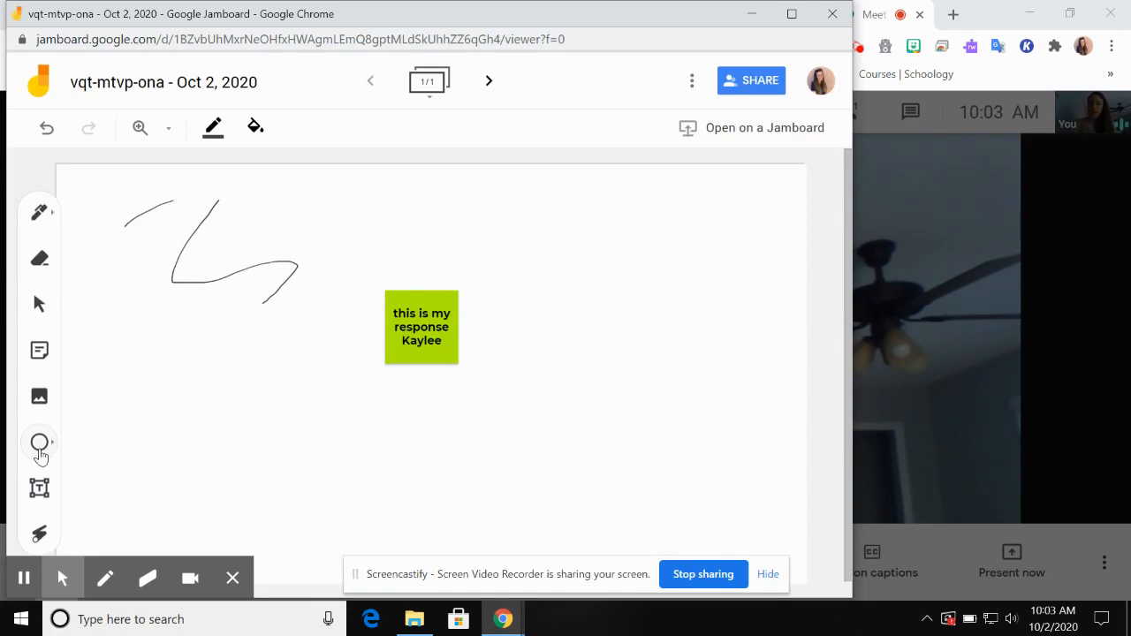
{"action": "left_click", "coordinate": [39, 453]}
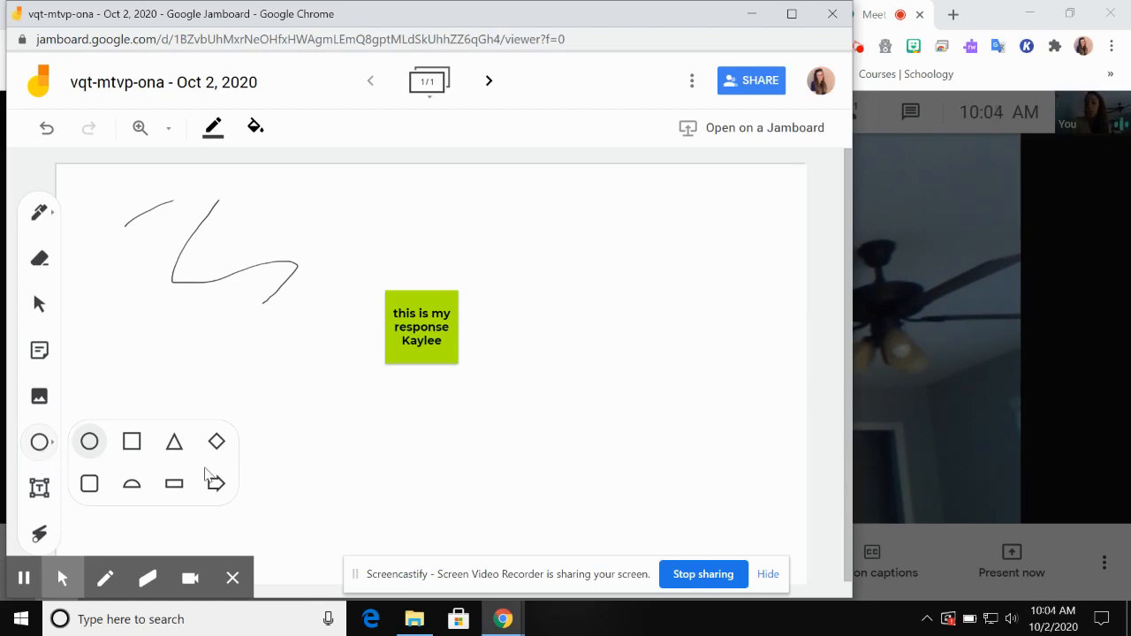
{"action": "left_click", "coordinate": [215, 484]}
{"action": "left_click_drag", "start_coordinate": [265, 433], "coordinate": [402, 473]}
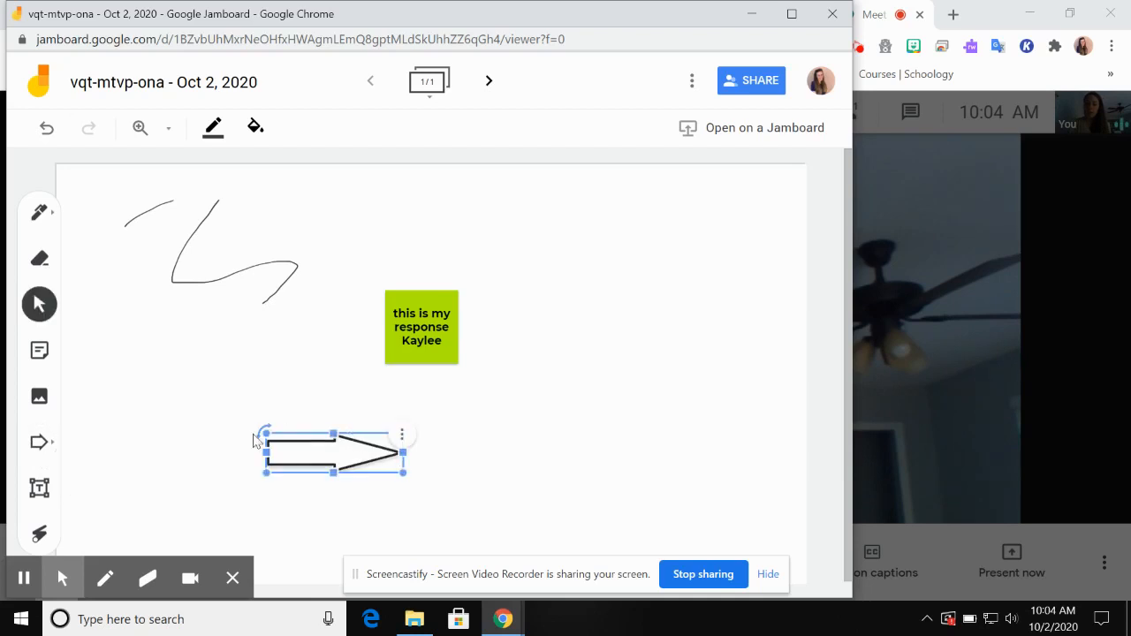
{"action": "left_click_drag", "start_coordinate": [265, 432], "coordinate": [257, 472]}
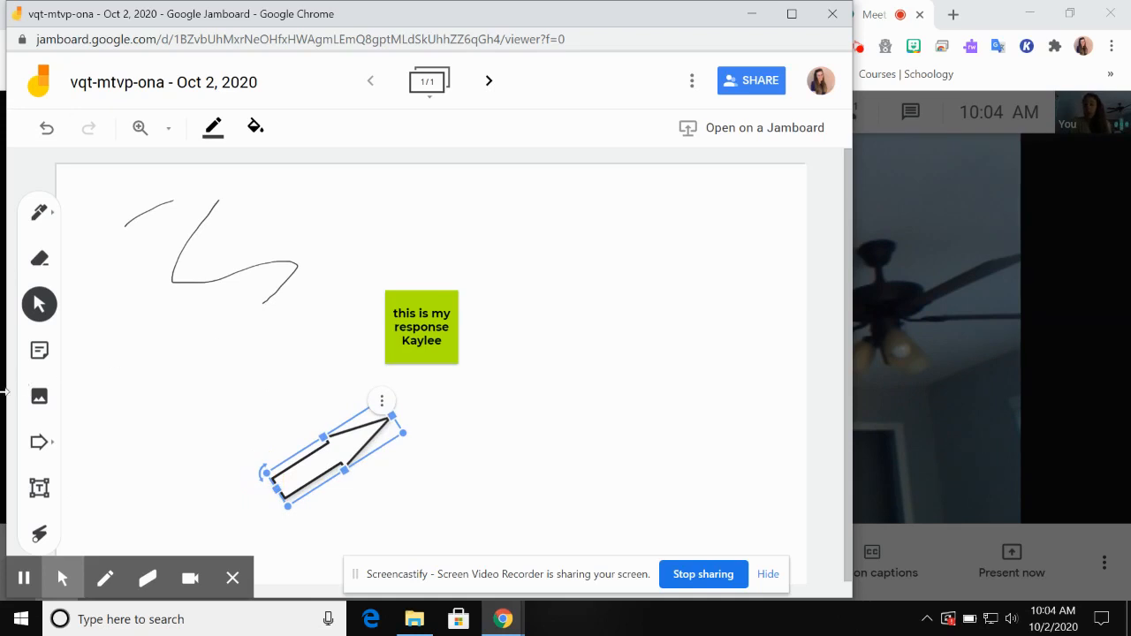
- Add a text box reading "Question:" below the zigzag line on the frame
{"action": "left_click", "coordinate": [39, 489]}
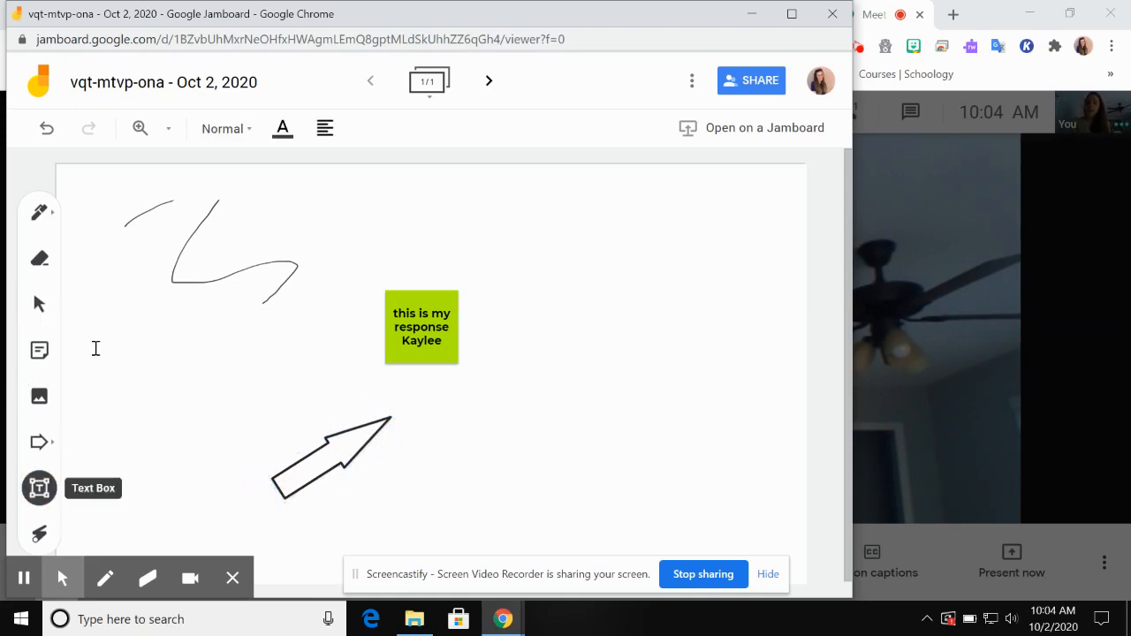
{"action": "left_click", "coordinate": [129, 367]}
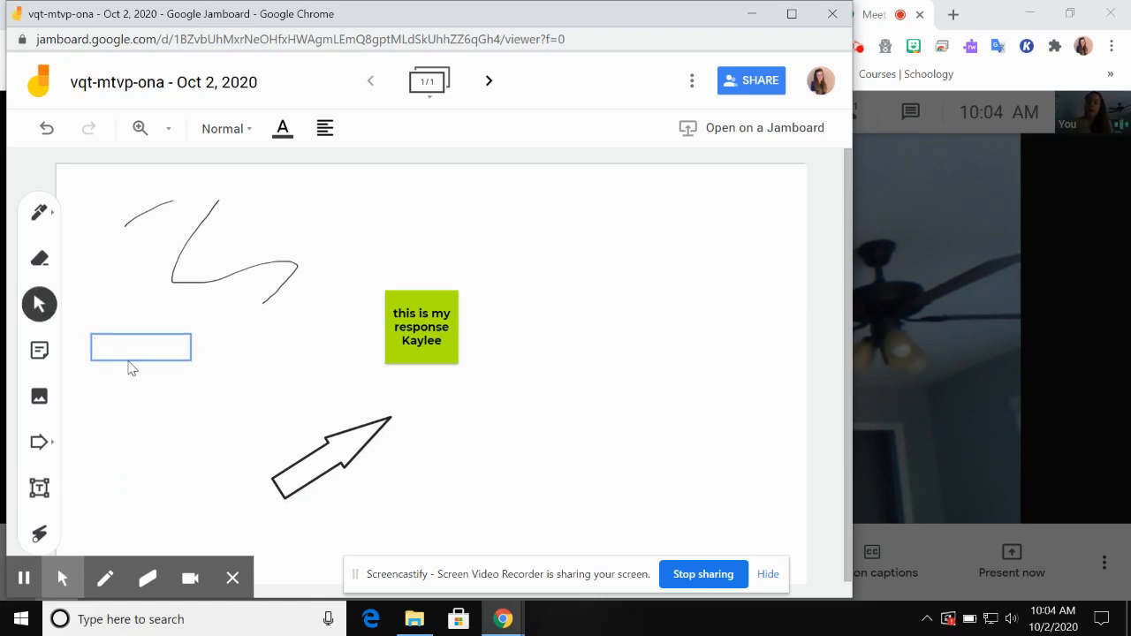
{"action": "type", "text": "Question:"}
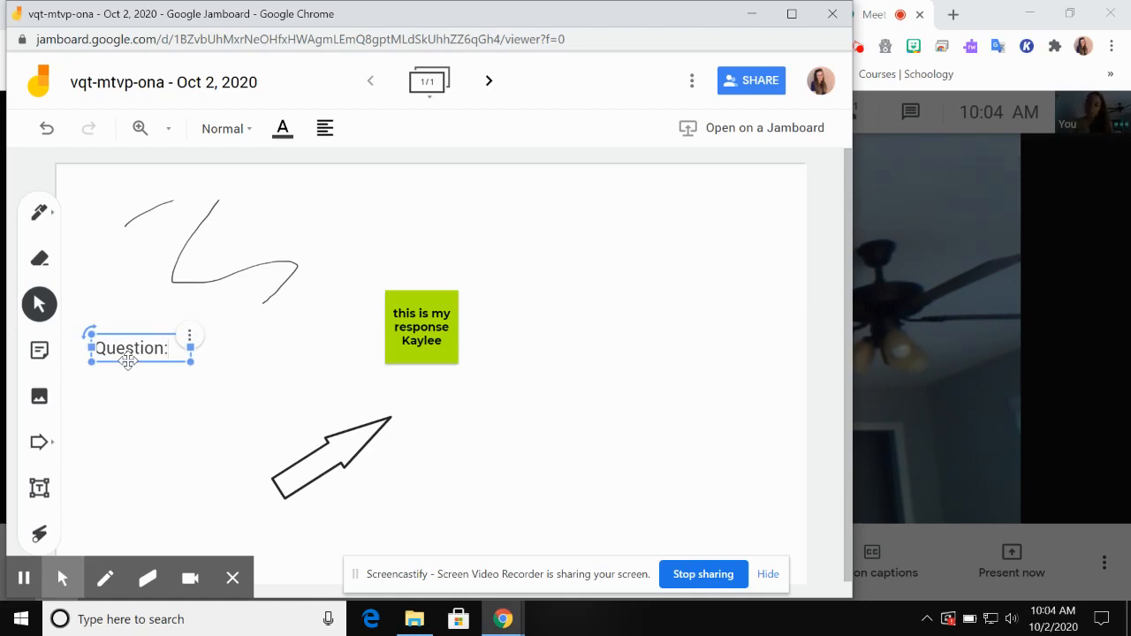
- Activate the laser tool and change the frame background to Rules, followed by the light square grid
{"action": "left_click", "coordinate": [42, 539]}
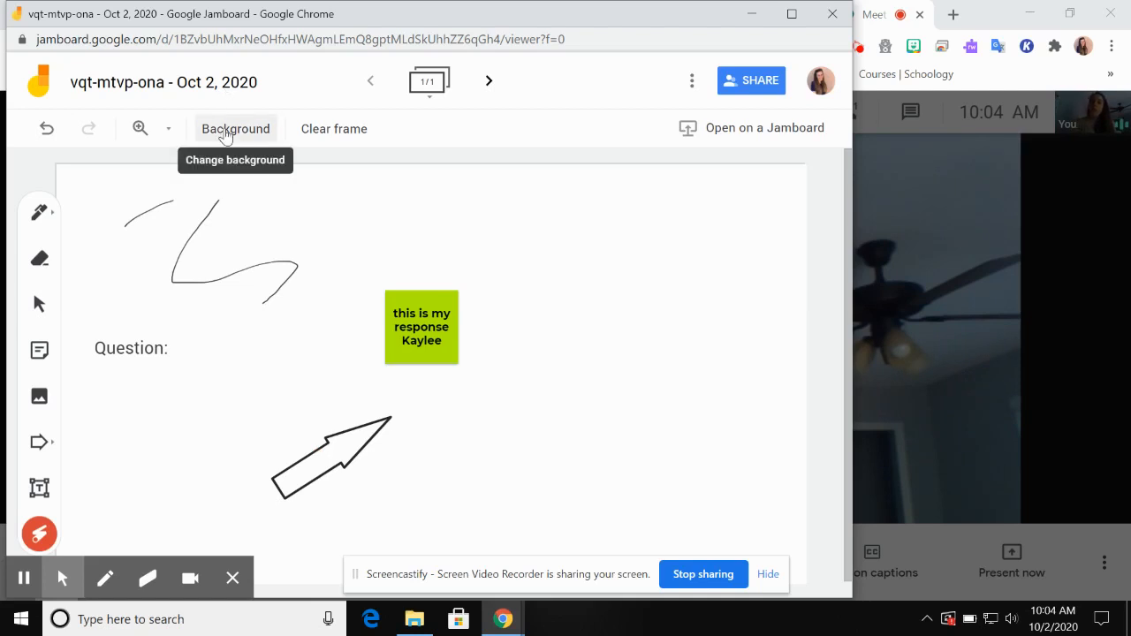
{"action": "left_click", "coordinate": [226, 133]}
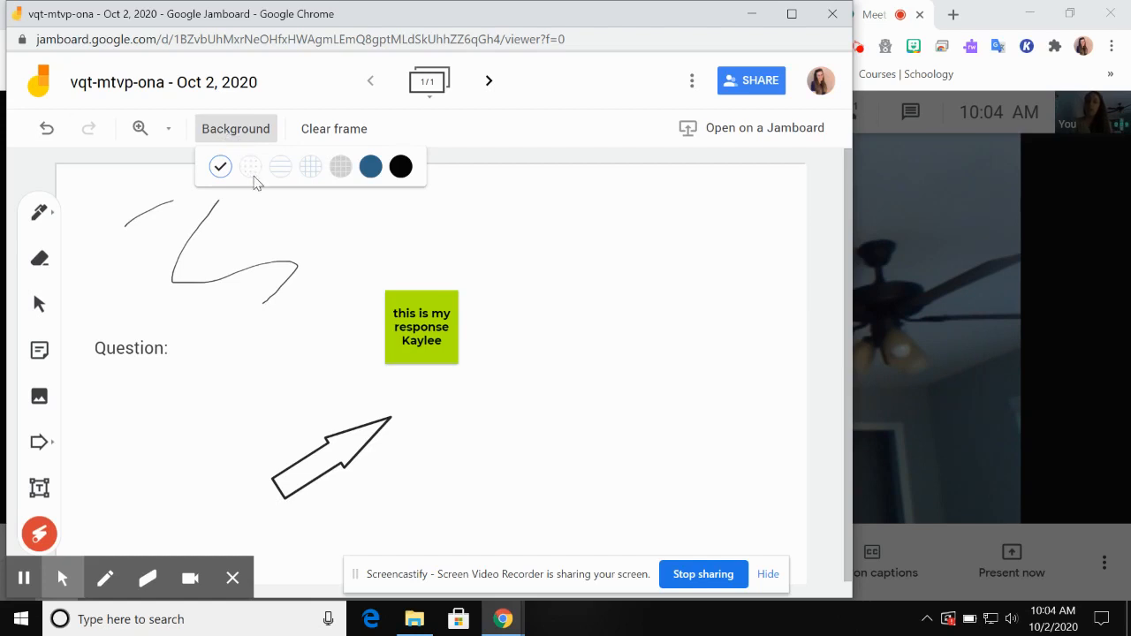
{"action": "left_click", "coordinate": [279, 168]}
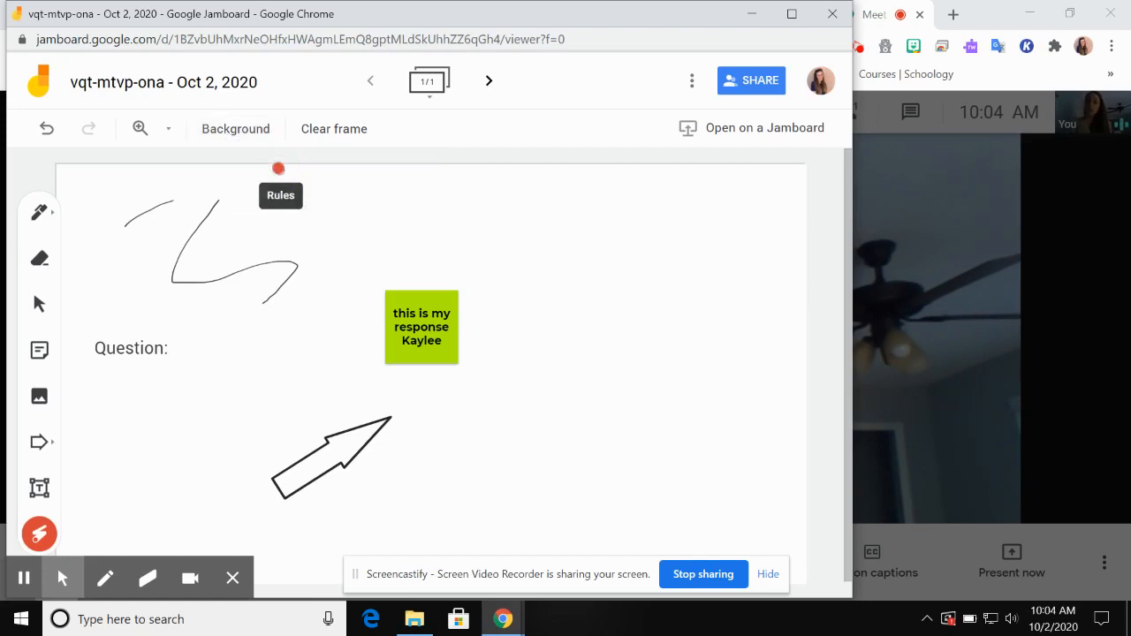
{"action": "left_click", "coordinate": [252, 134]}
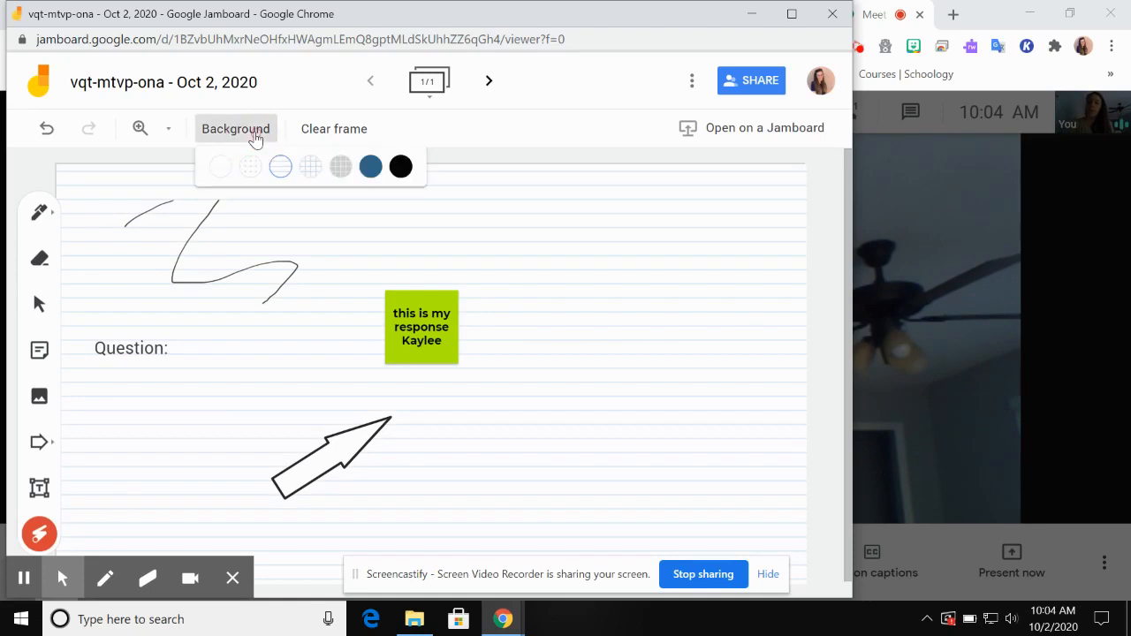
{"action": "left_click", "coordinate": [313, 167]}
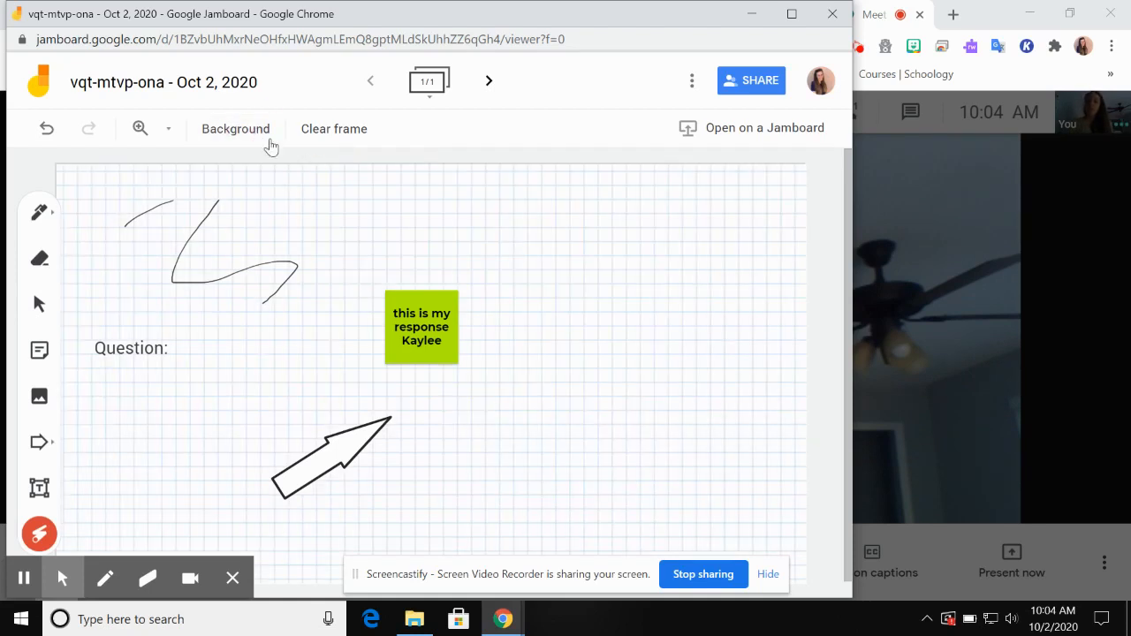
{"action": "left_click", "coordinate": [265, 137]}
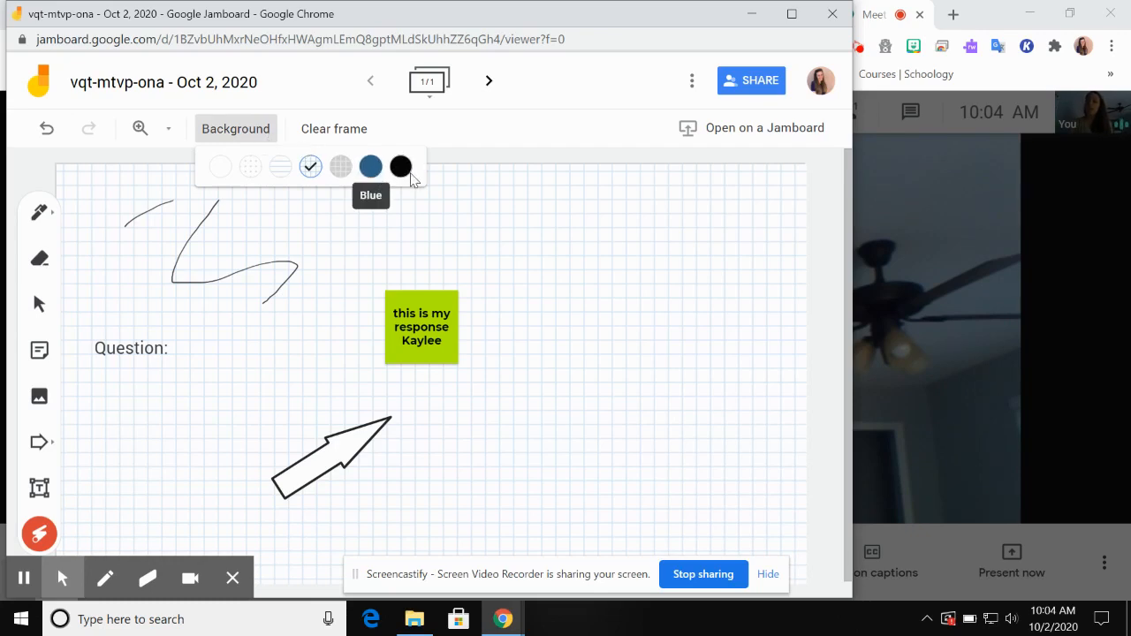
- Clear all content from the first frame and add a blank second frame
{"action": "left_click", "coordinate": [355, 134]}
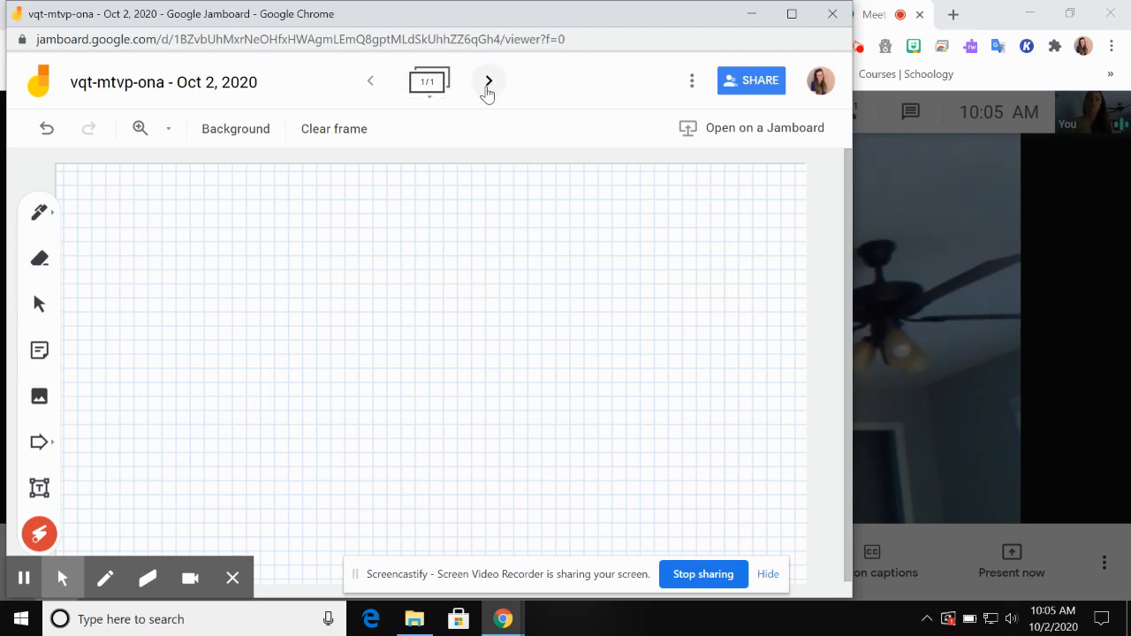
{"action": "left_click", "coordinate": [488, 84]}
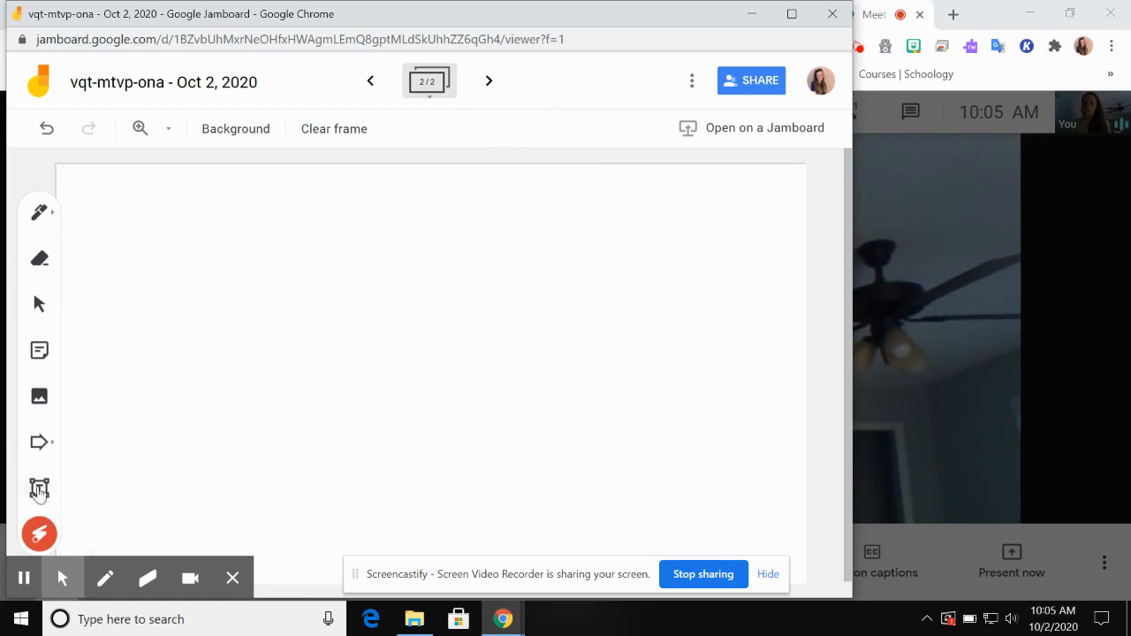
- Add a text box in the upper-left area of the second frame listing "Student 1", "Student 2" and "Student 3" on separate lines
{"action": "left_click", "coordinate": [39, 487]}
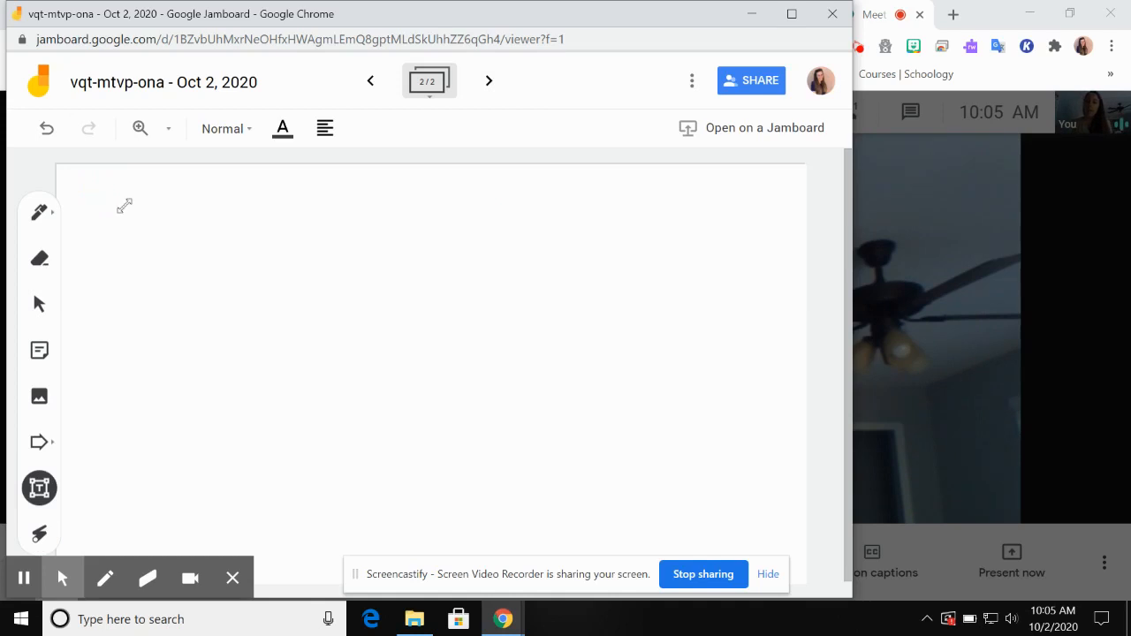
{"action": "left_click", "coordinate": [124, 205]}
{"action": "left_click", "coordinate": [123, 210]}
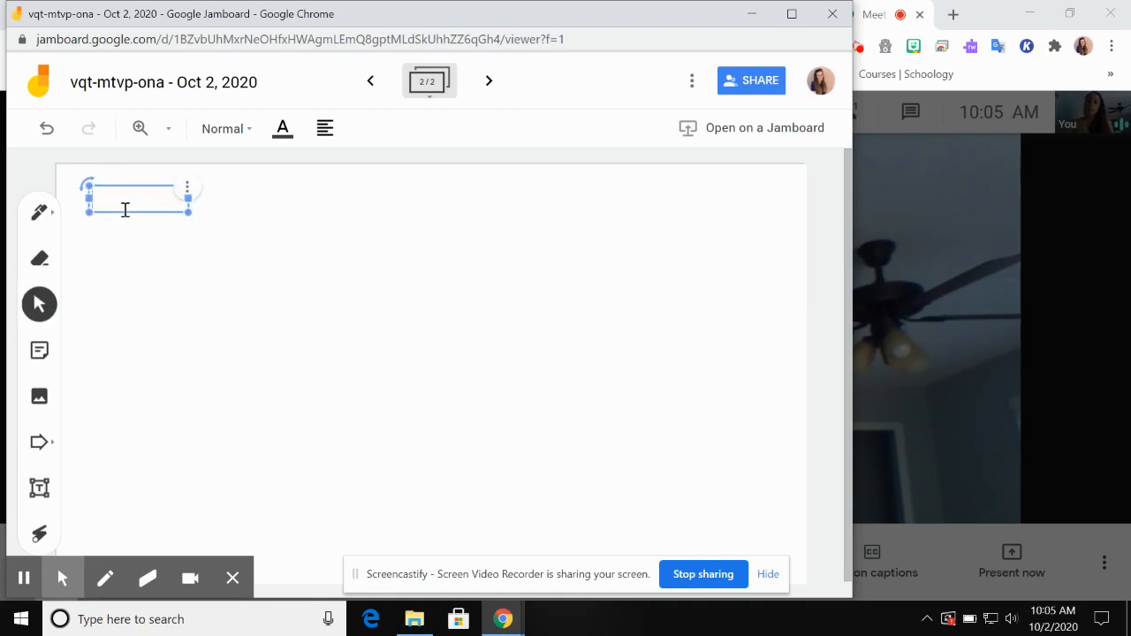
{"action": "type", "text": "Student 1"}
{"action": "key", "text": "Return"}
{"action": "type", "text": "Student 2"}
{"action": "key", "text": "Return"}
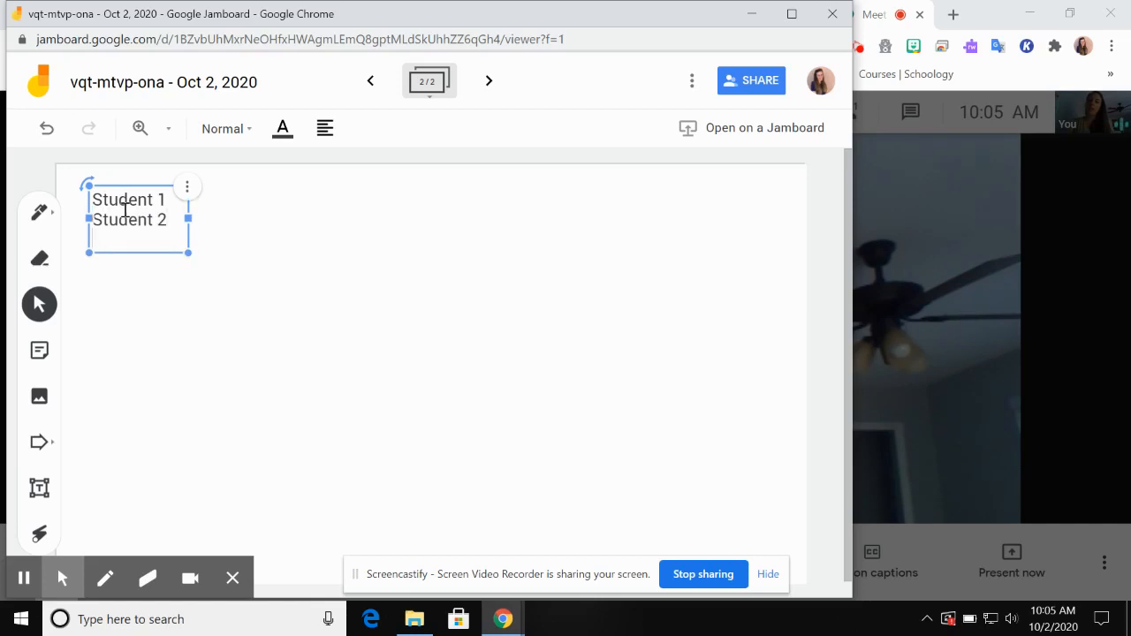
{"action": "type", "text": "Students"}
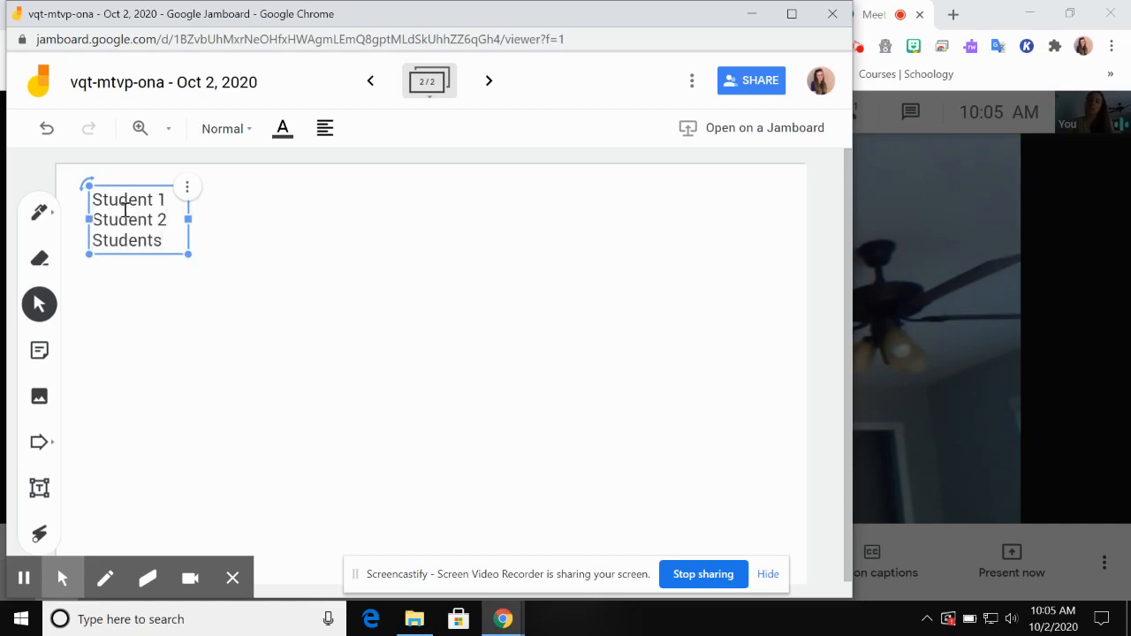
{"action": "key", "text": "BackSpace"}
{"action": "type", "text": " 3"}
{"action": "left_click", "coordinate": [215, 245]}
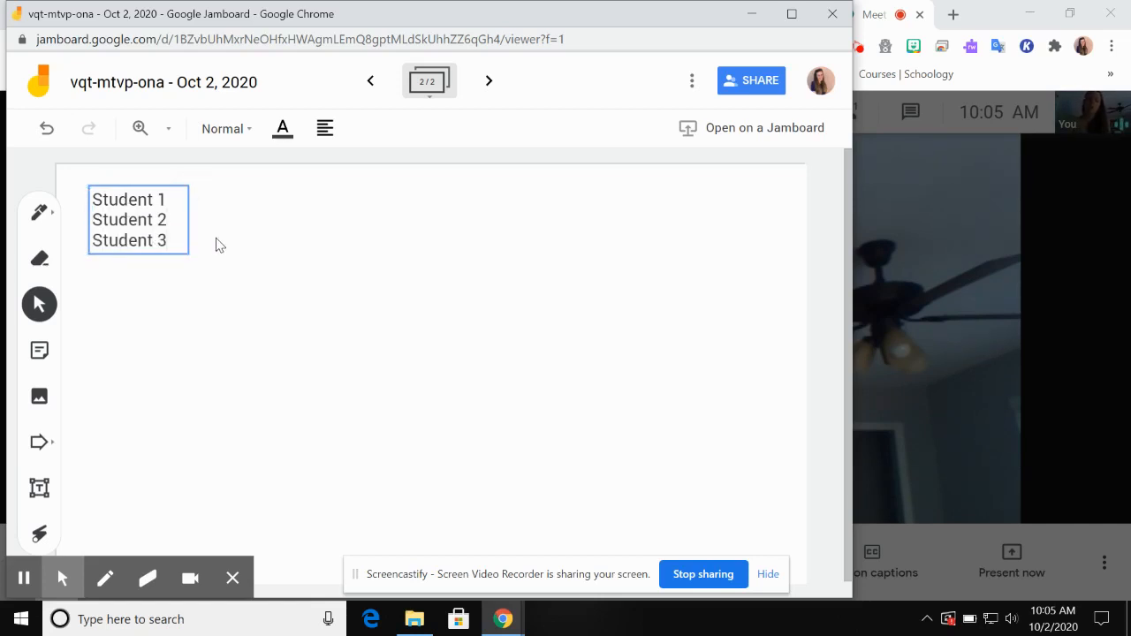
- Add a blank third frame and return to the second frame with the student list
{"action": "left_click", "coordinate": [491, 81]}
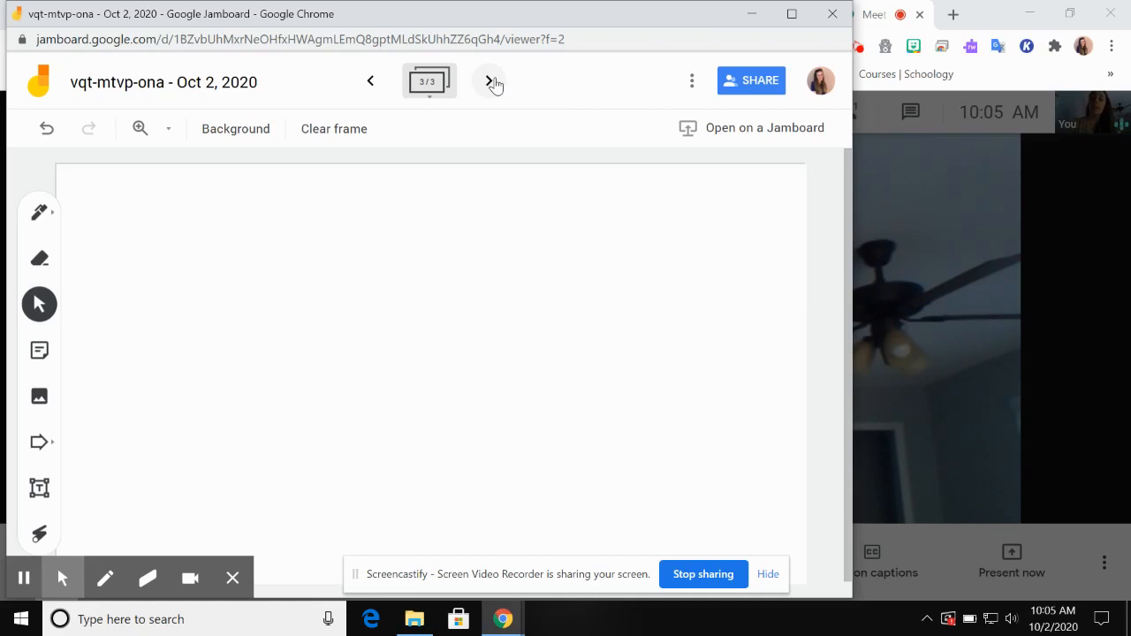
{"action": "left_click", "coordinate": [371, 83]}
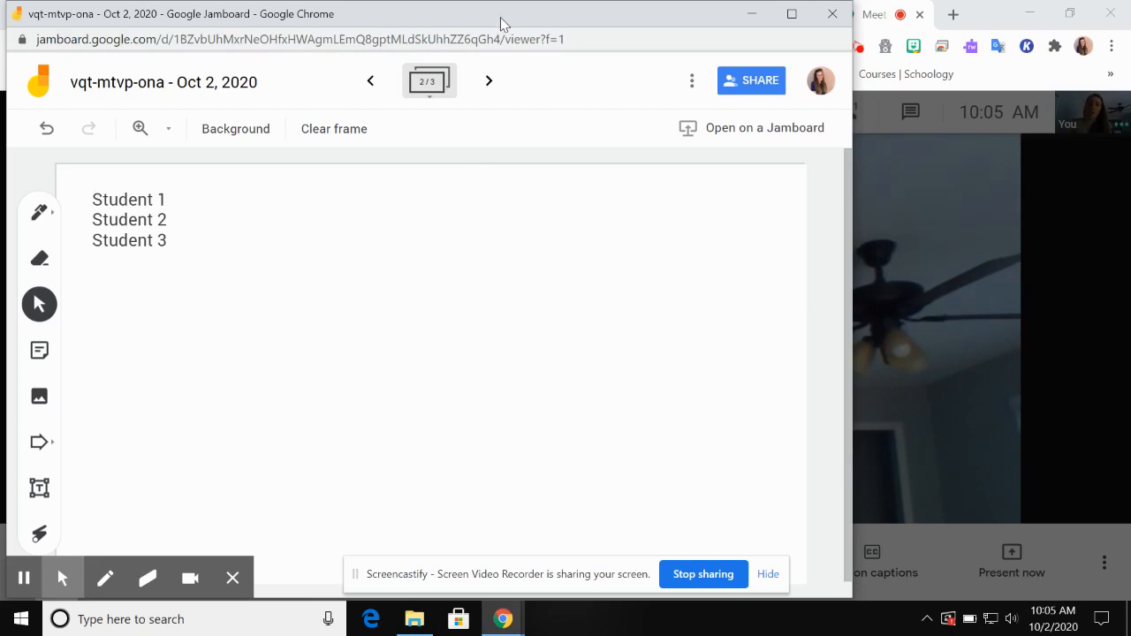
- Bring forward the Google Meet window behind the Jamboard to view its Whiteboard dialog, and minimize that window
{"action": "left_click_drag", "start_coordinate": [500, 20], "coordinate": [611, 43]}
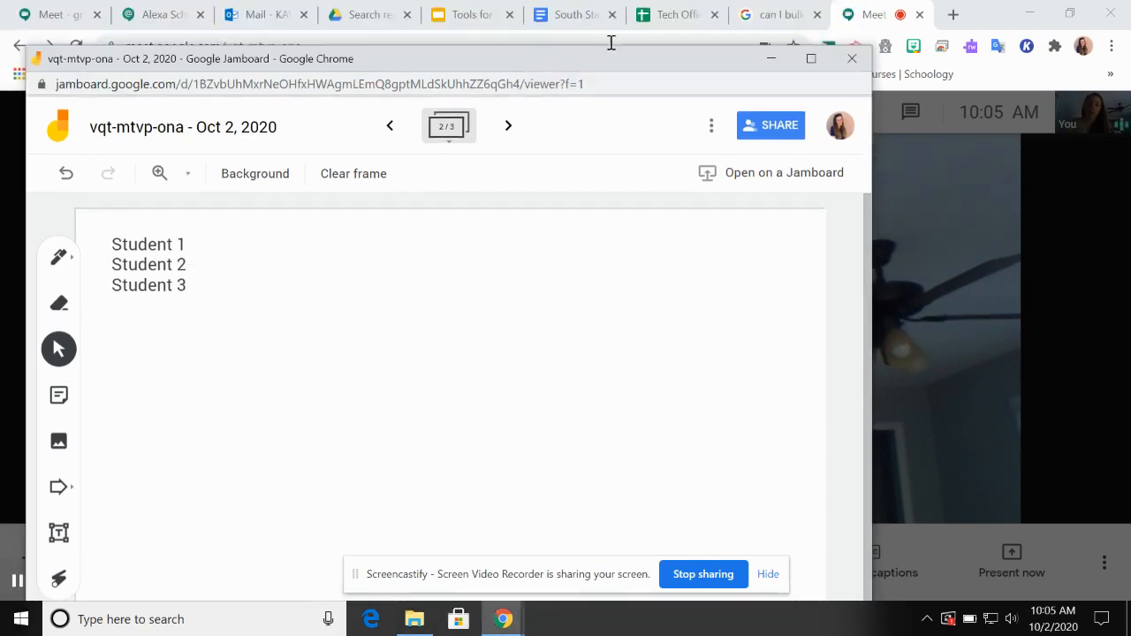
{"action": "left_click", "coordinate": [869, 17]}
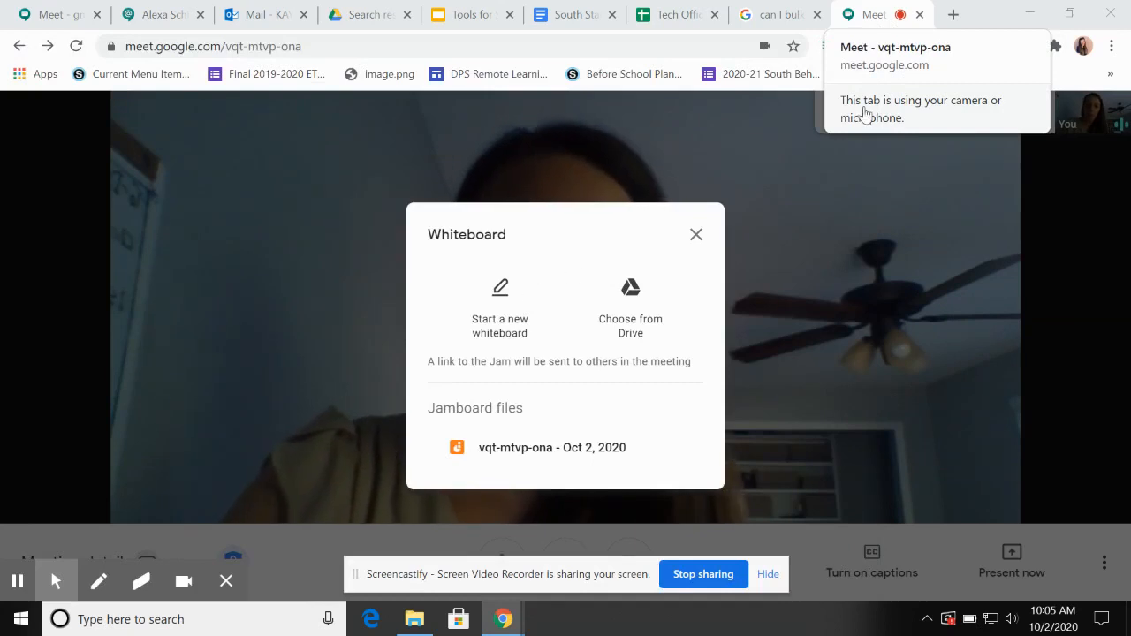
{"action": "left_click", "coordinate": [1030, 14]}
- Move the Jamboard window up to the screen's upper edge and leave the second frame with nothing selected
{"action": "left_click_drag", "start_coordinate": [527, 59], "coordinate": [547, 17]}
{"action": "left_click", "coordinate": [498, 242]}
{"action": "left_click", "coordinate": [452, 220]}
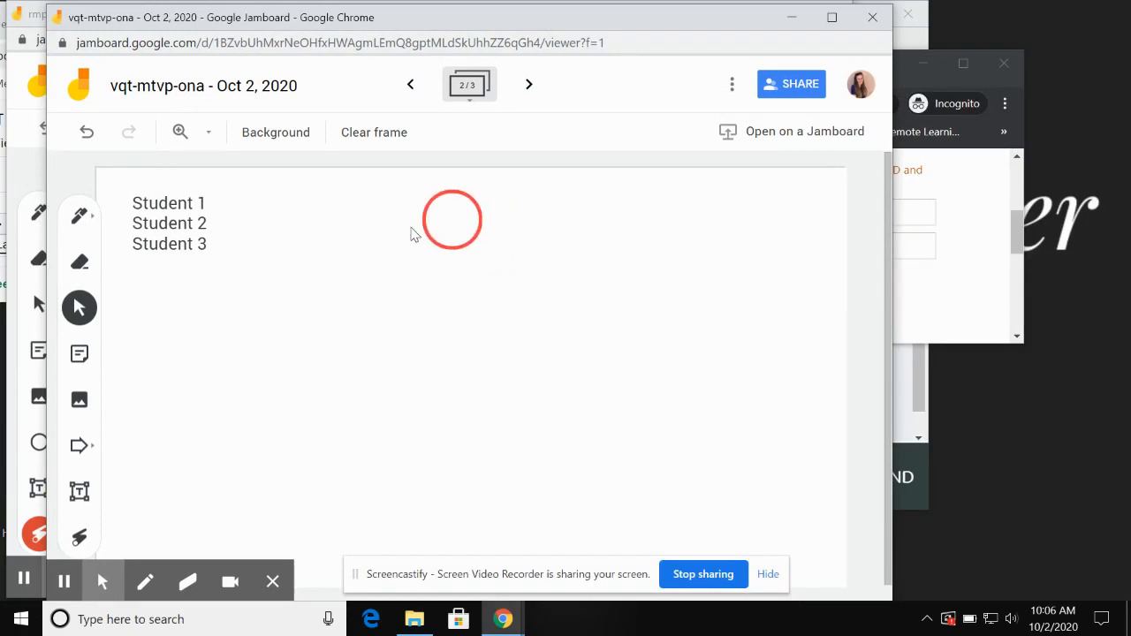
{"action": "left_click", "coordinate": [379, 248]}
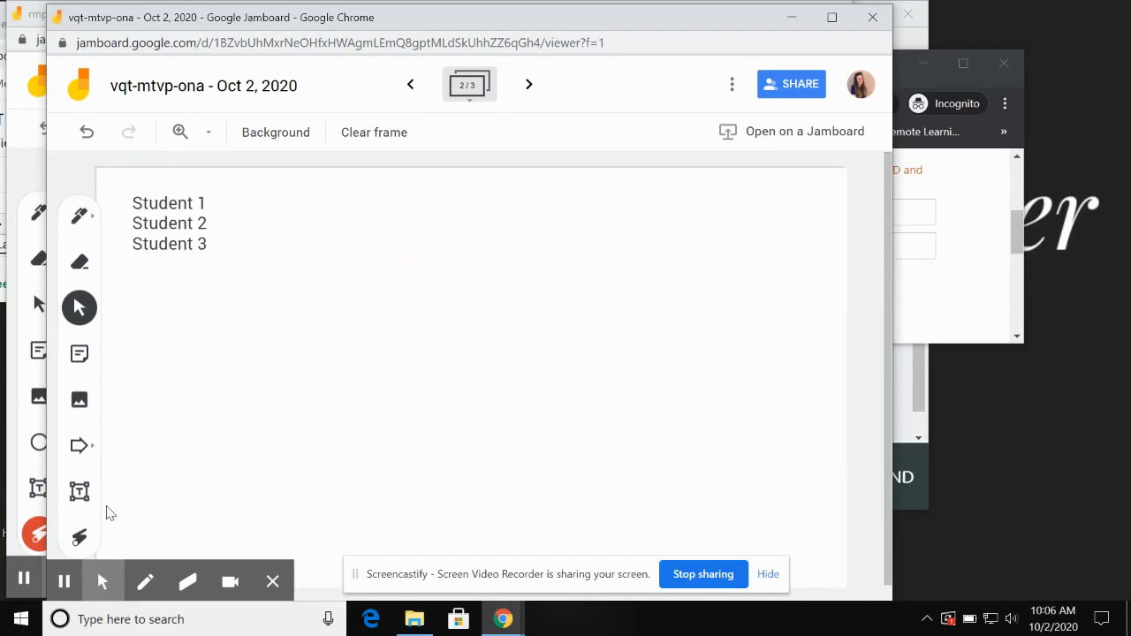